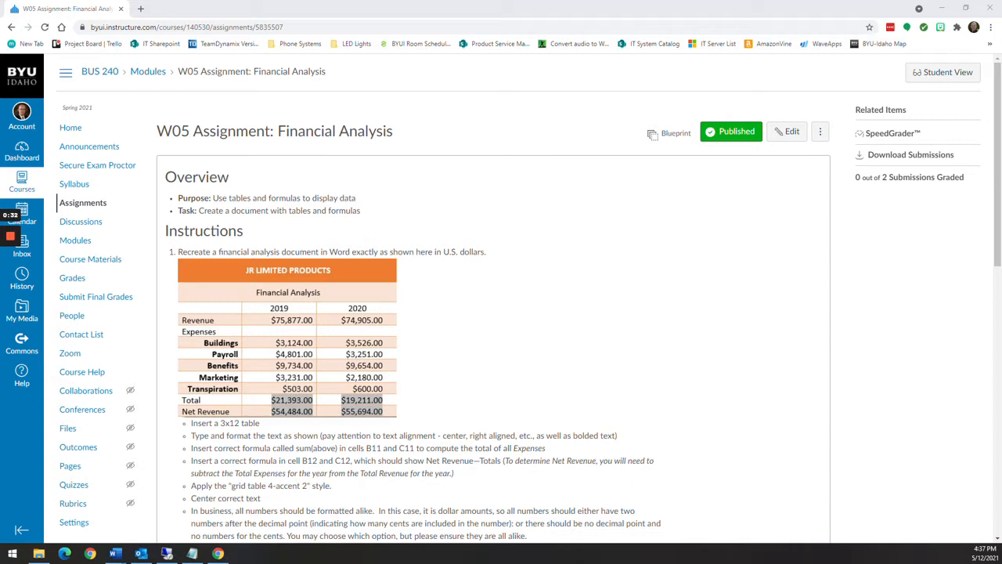
Review the W05 assignment instructions for the required table size, table style and text centering
scroll(501, 313, down, 1)
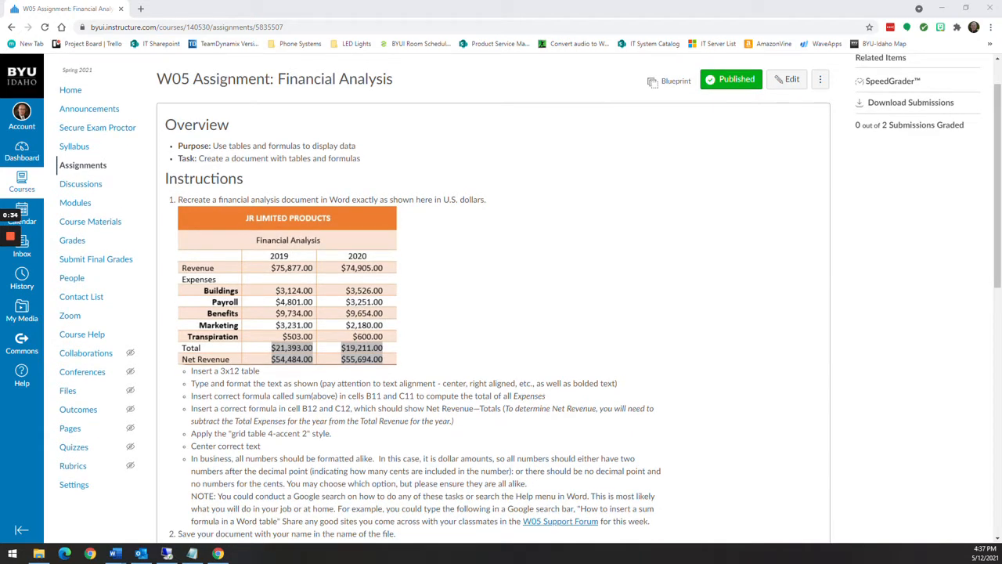
scroll(501, 297, down, 2)
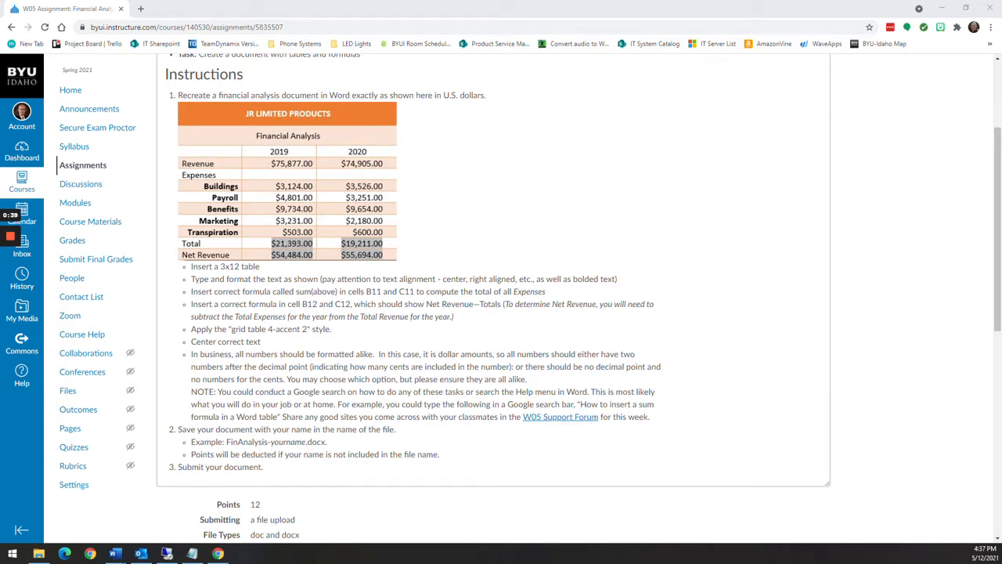
double_click(230, 266)
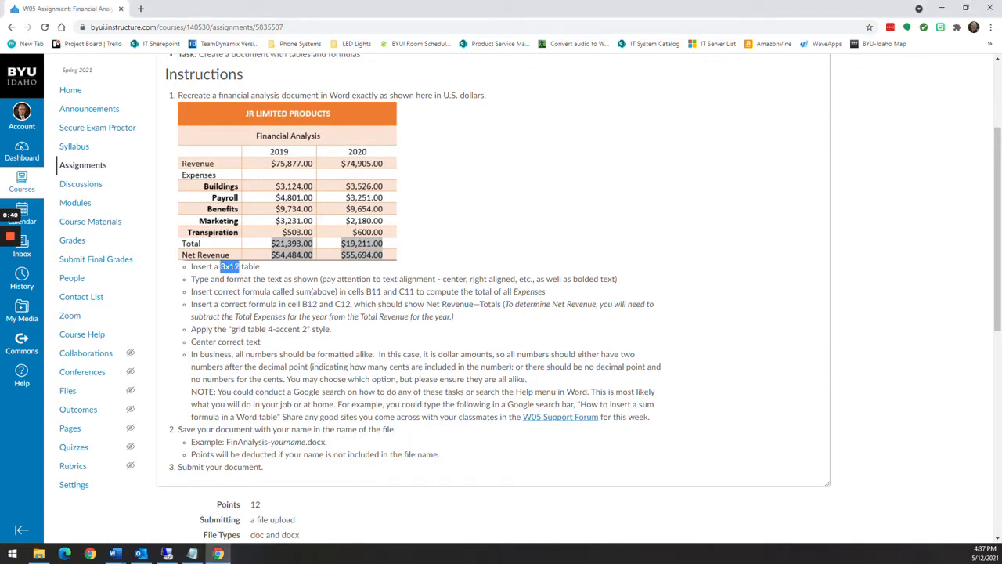
click(246, 285)
drag(227, 329, 327, 330)
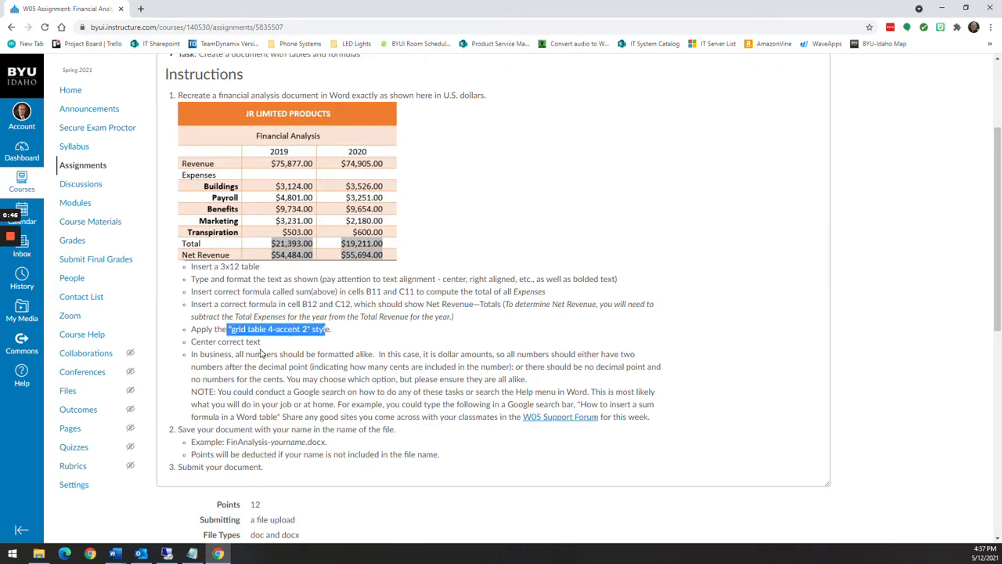
drag(194, 342, 259, 343)
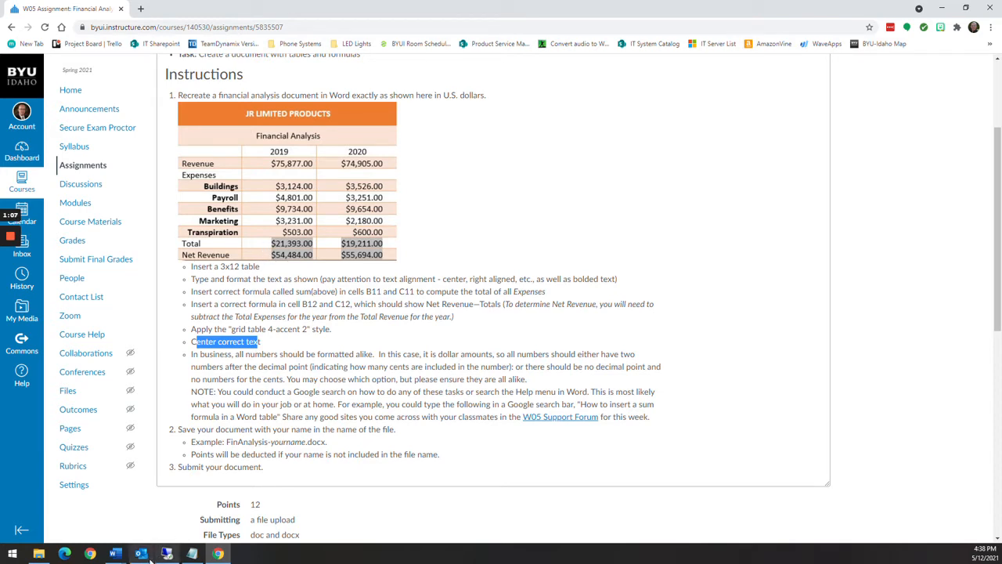
Switch to Word's Week 5 Financial Assignment Base Table.docx and compare its table with the sample in the assignment
click(116, 554)
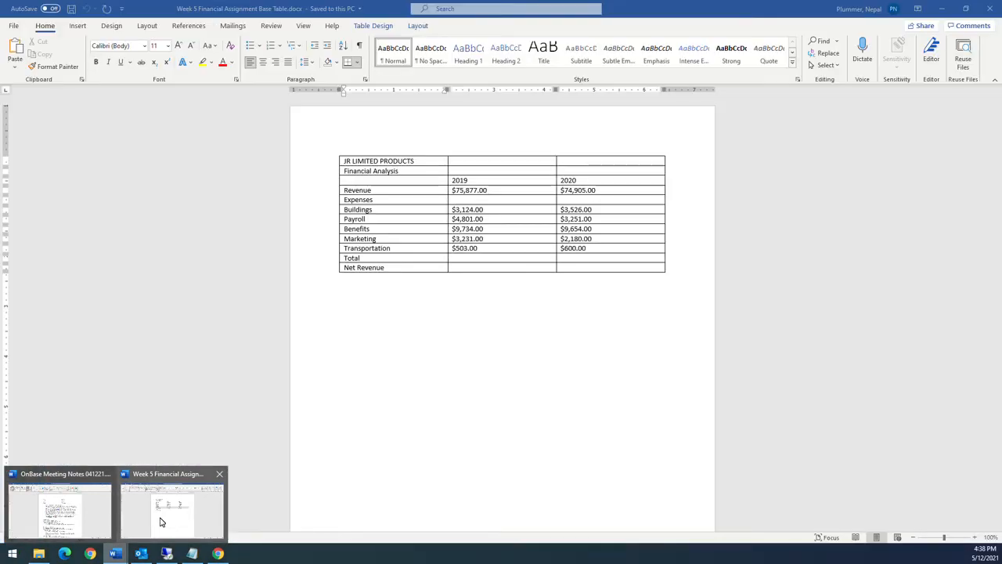
click(160, 521)
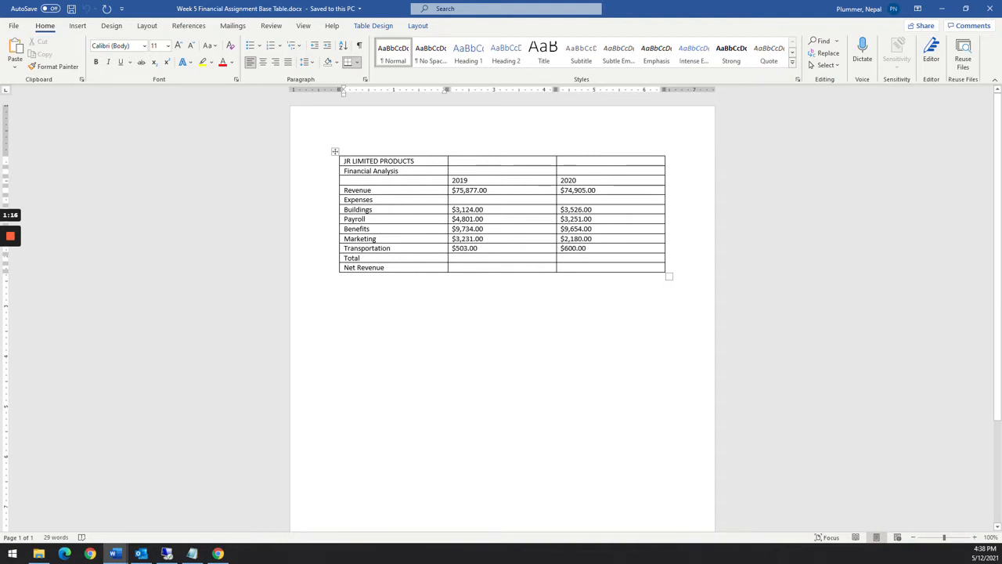
key(alt+Tab)
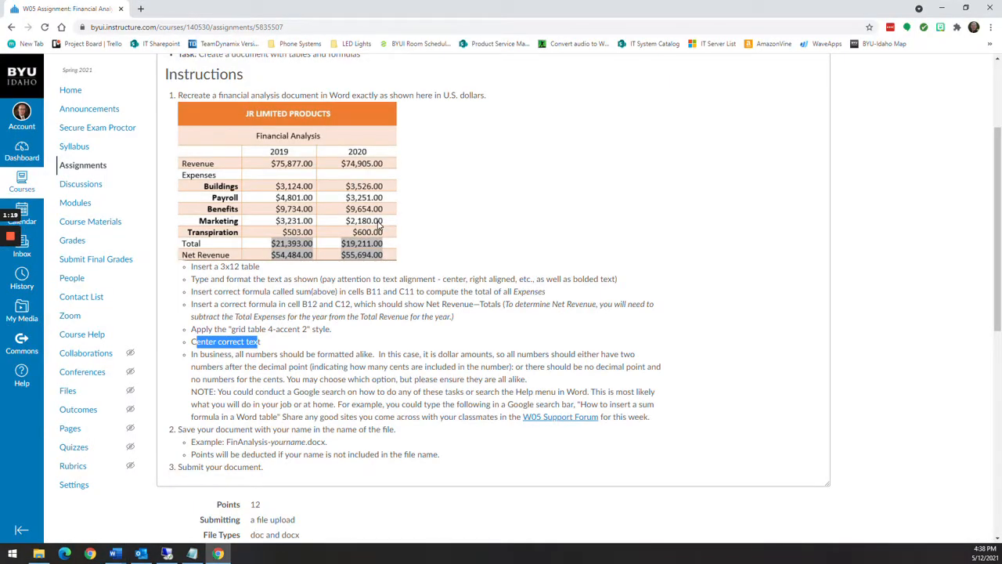
key(alt+Tab)
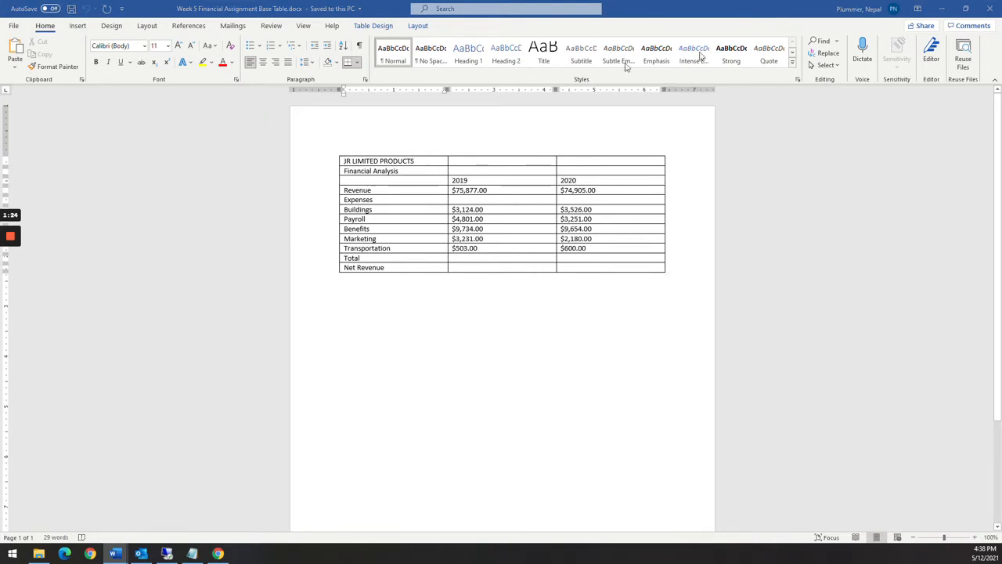
Create a new blank document and insert a table with 3 columns and 12 rows
key(ctrl+n)
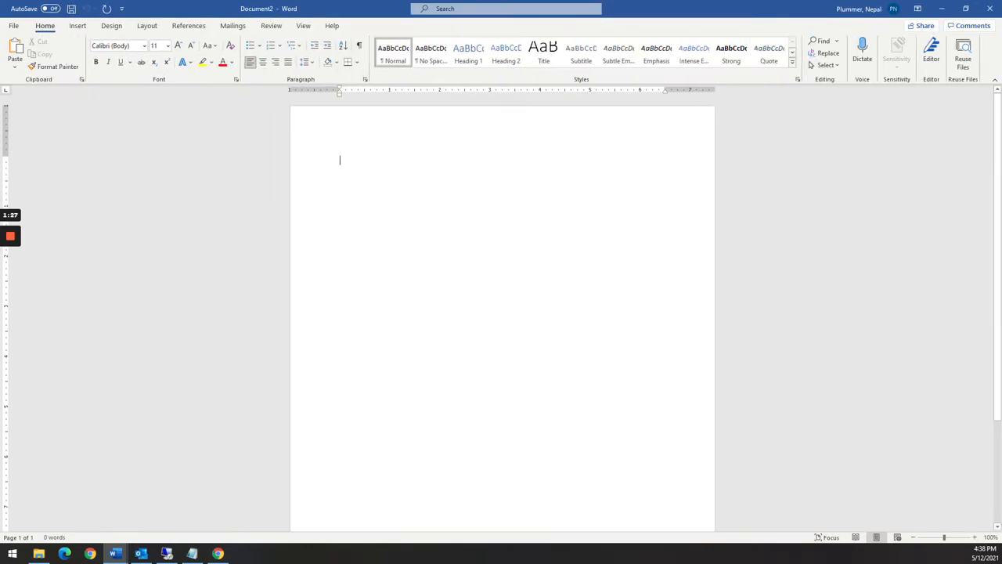
key(alt+Tab)
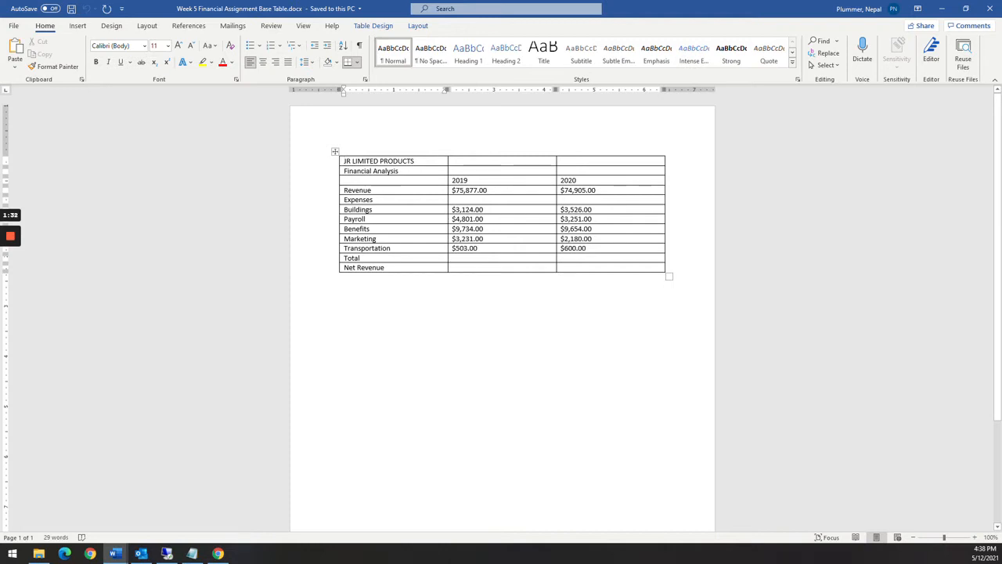
key(alt+Tab)
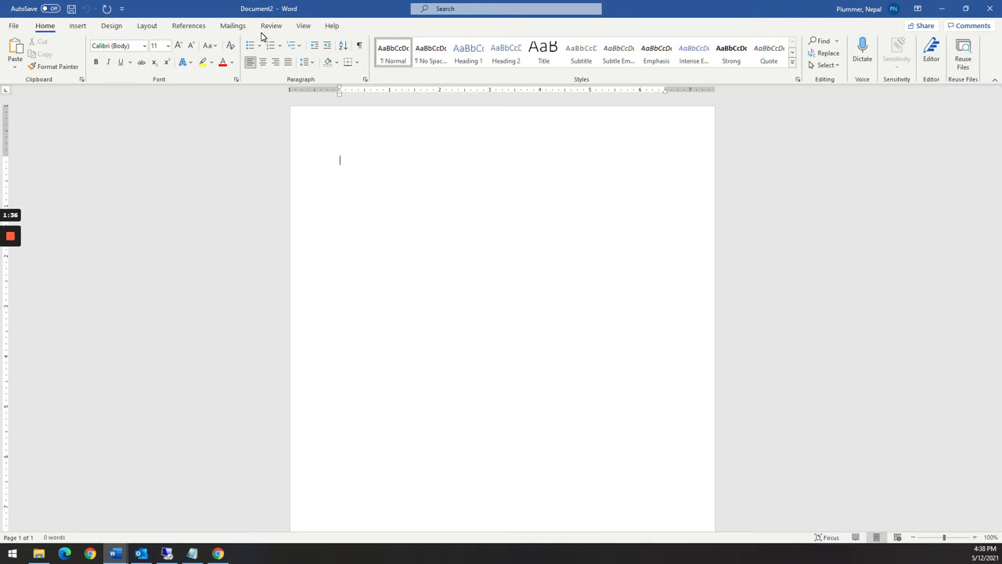
click(78, 25)
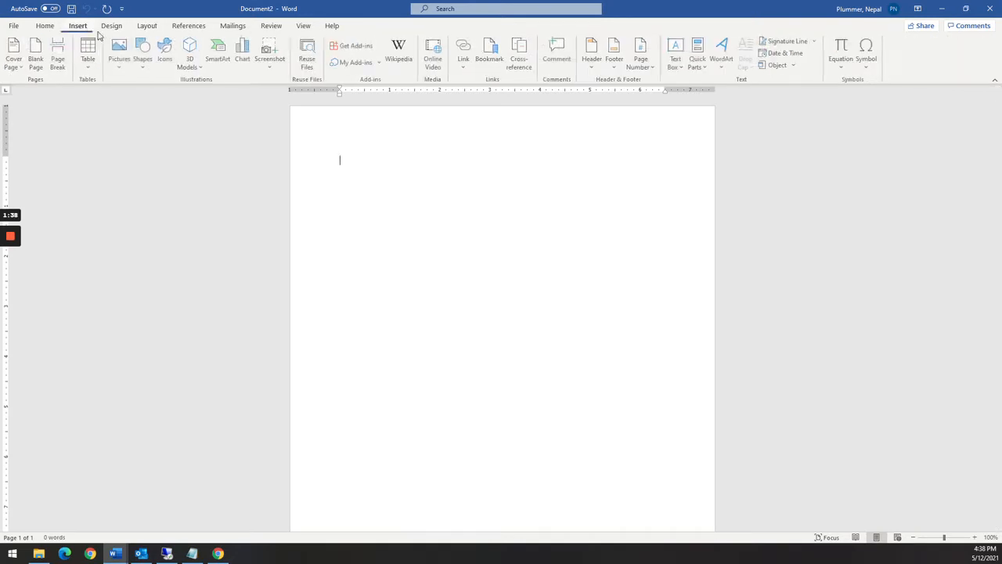
click(90, 69)
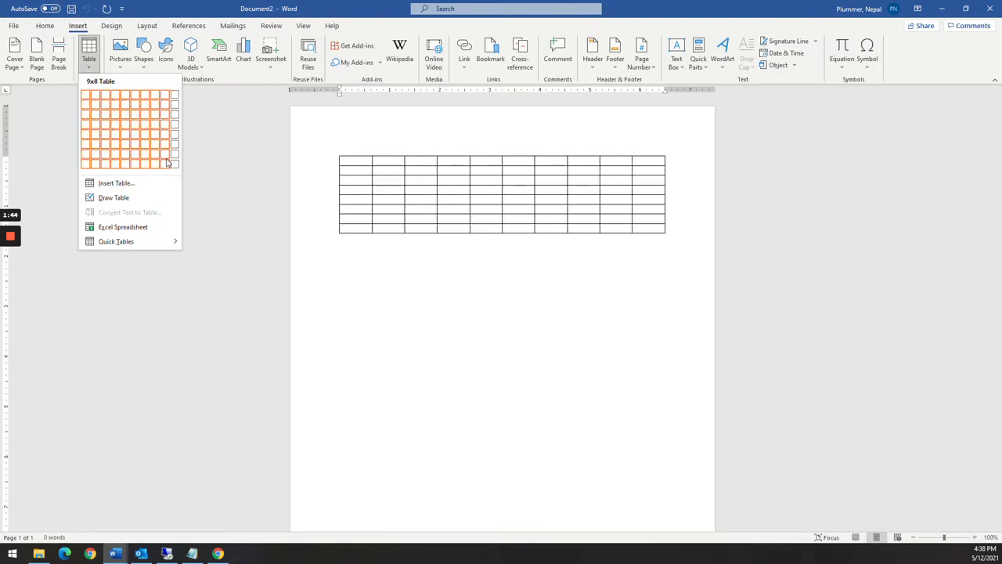
click(110, 186)
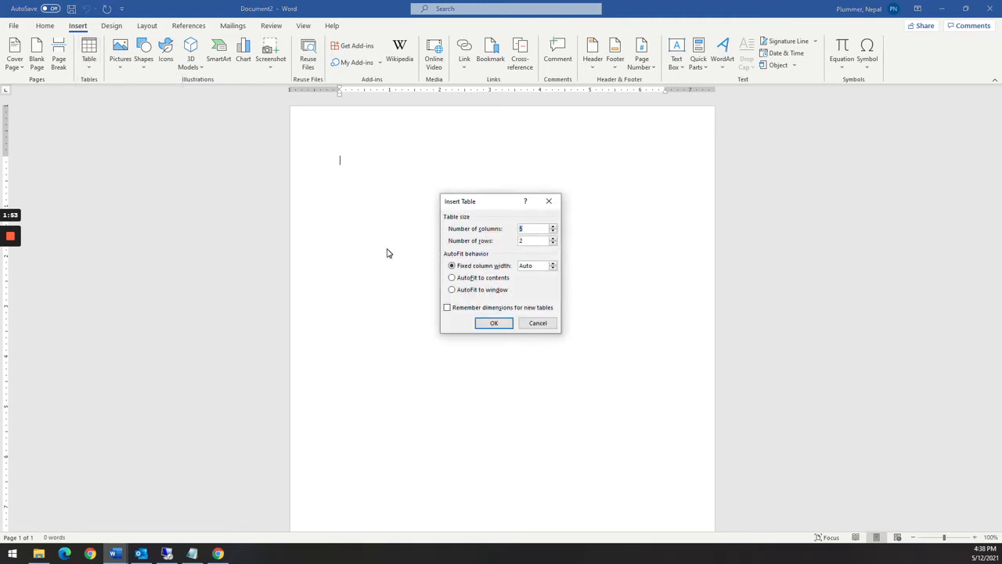
text(3)
text(12)
click(496, 324)
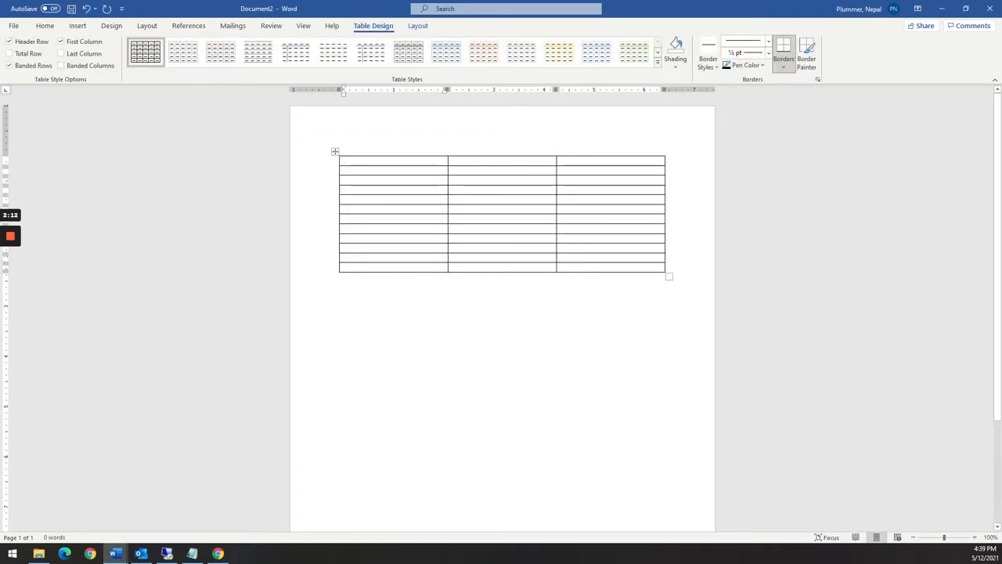
Switch back to the assignment page in Chrome and review the table size, text formatting and sum(above) formula requirements
key(alt+Tab)
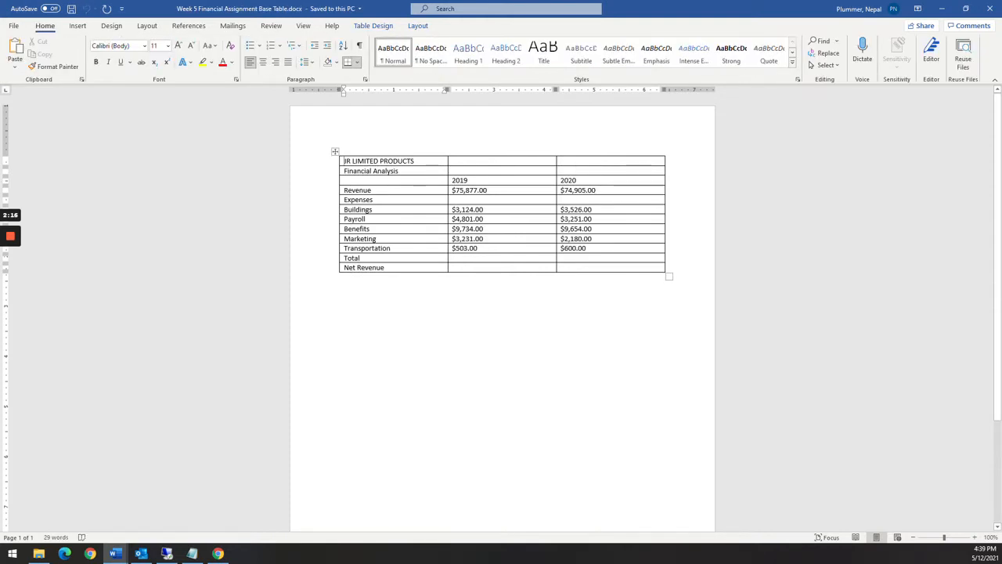
key(alt+Tab)
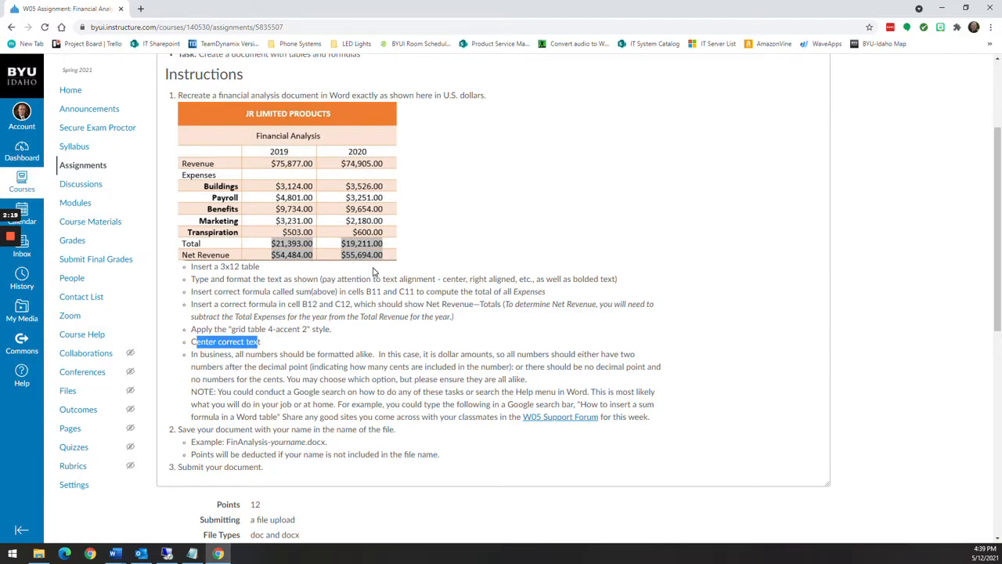
scroll(375, 272, up, 1)
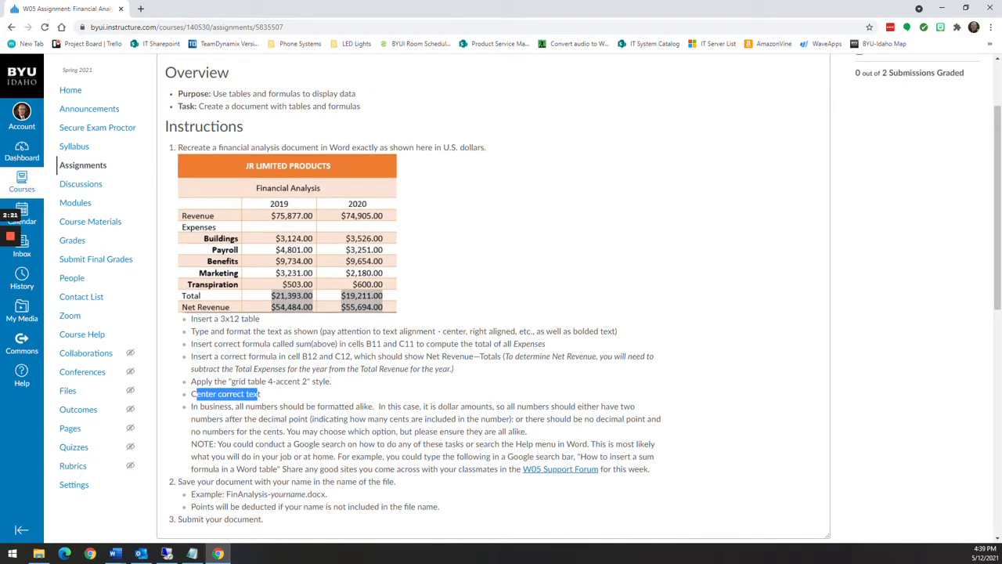
drag(214, 319, 243, 319)
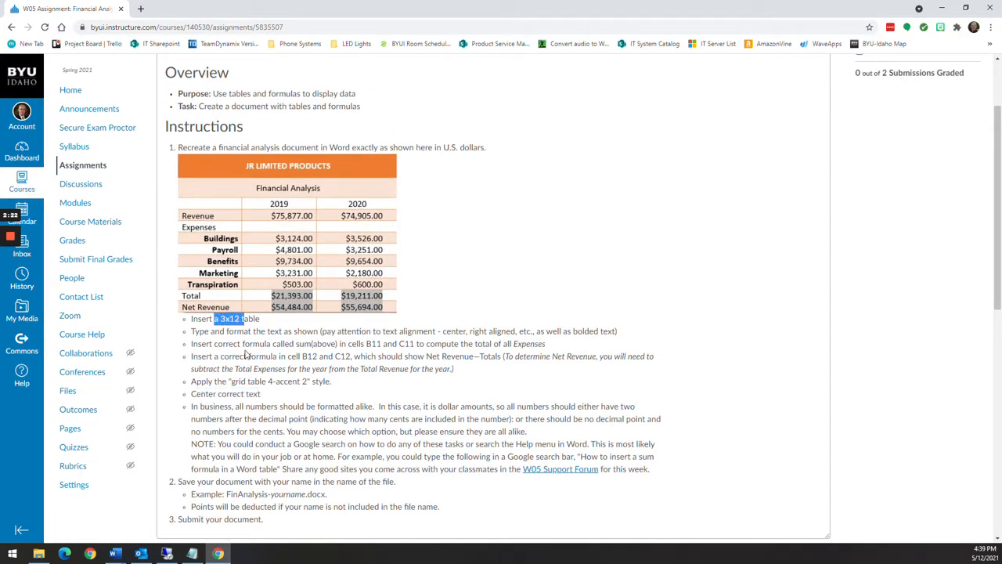
drag(192, 331, 383, 331)
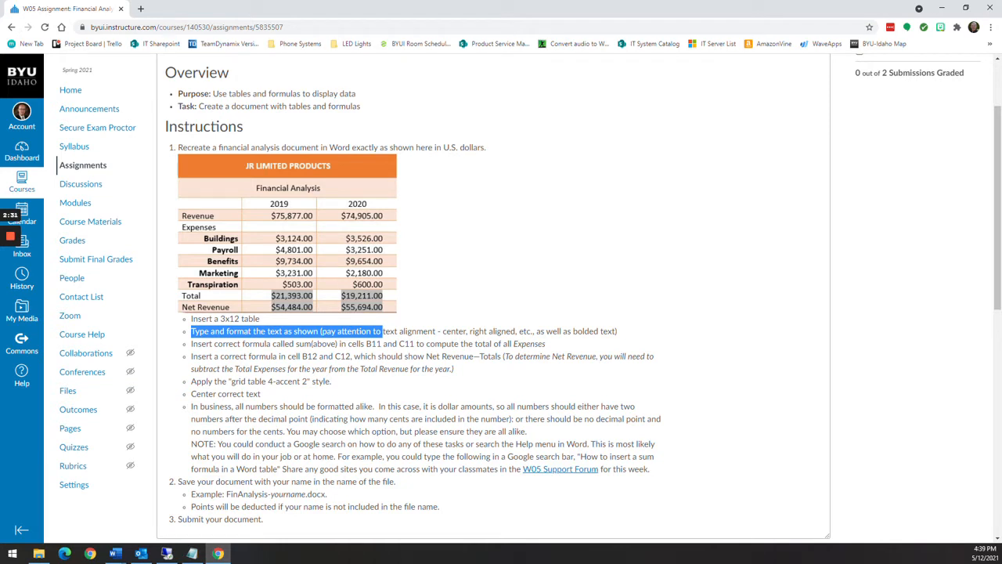
drag(382, 331, 417, 343)
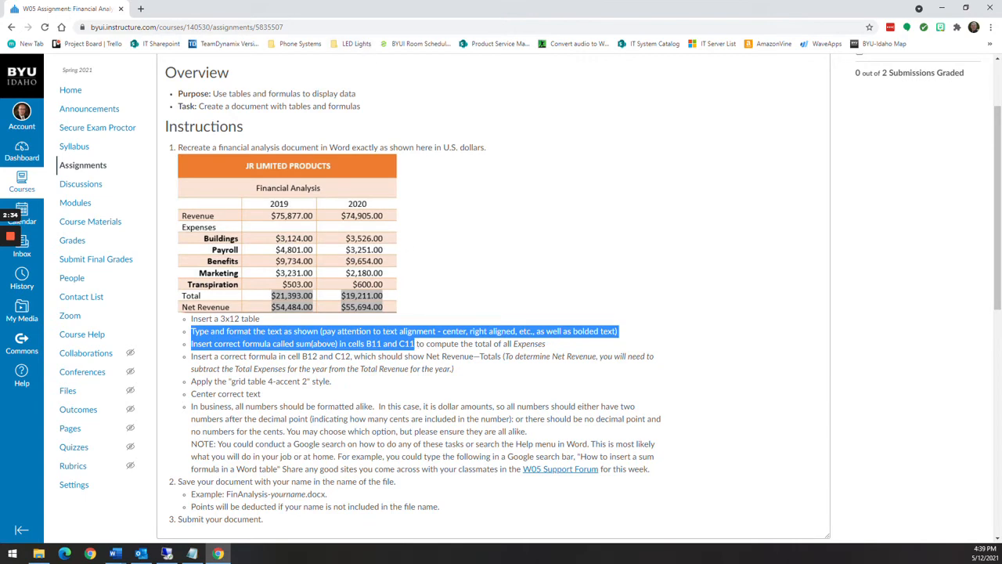
Return to the base table document in Word and move the Chrome window with the assignment off this screen
key(alt+Tab)
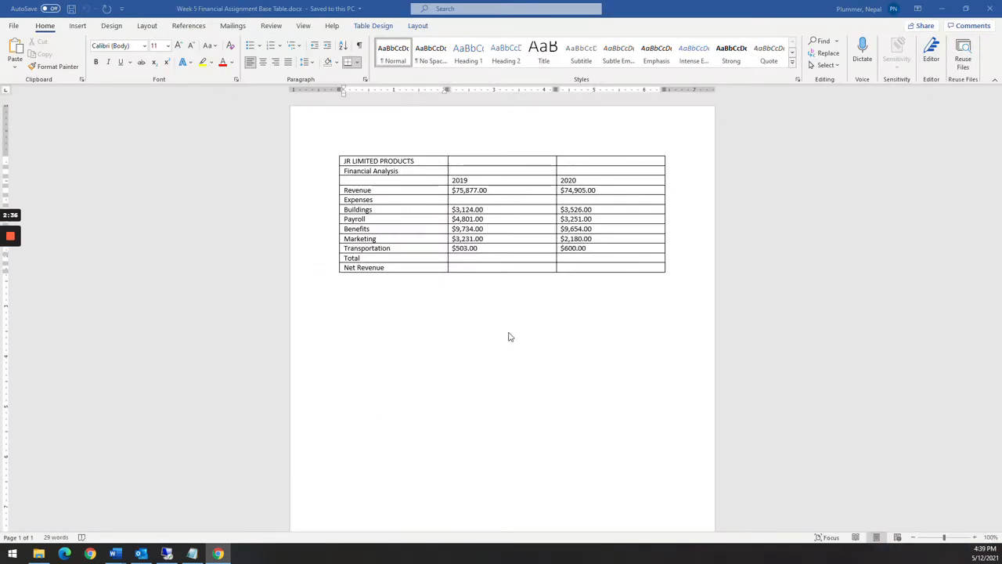
click(344, 161)
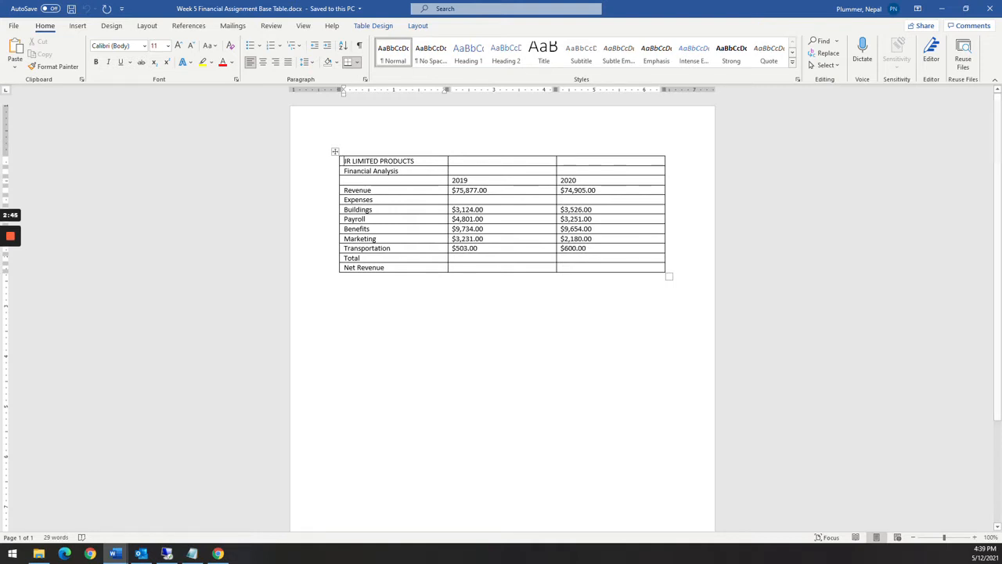
click(218, 554)
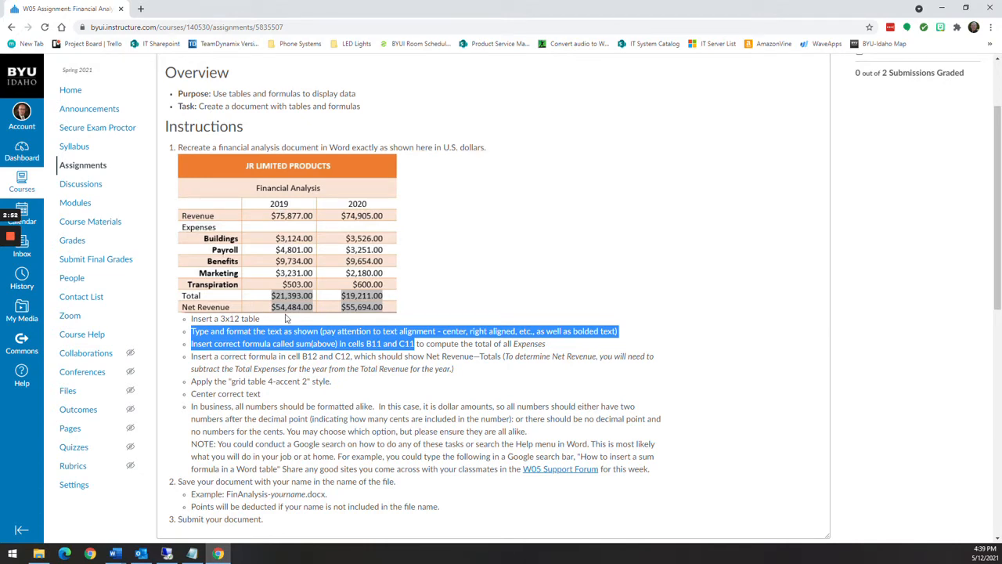
drag(459, 11, 1001, 259)
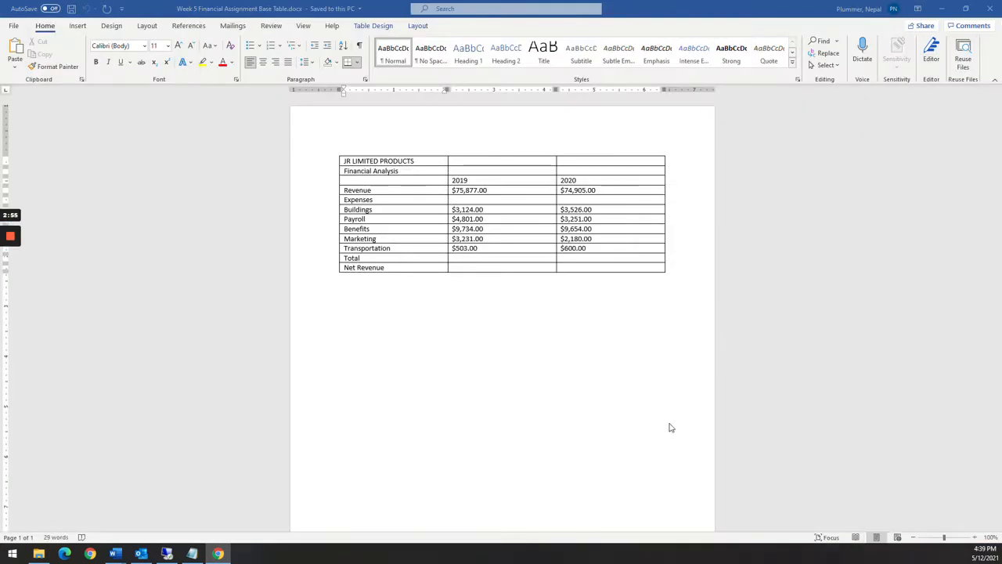
Merge the three cells of the JR LIMITED PRODUCTS row into a single cell
click(346, 162)
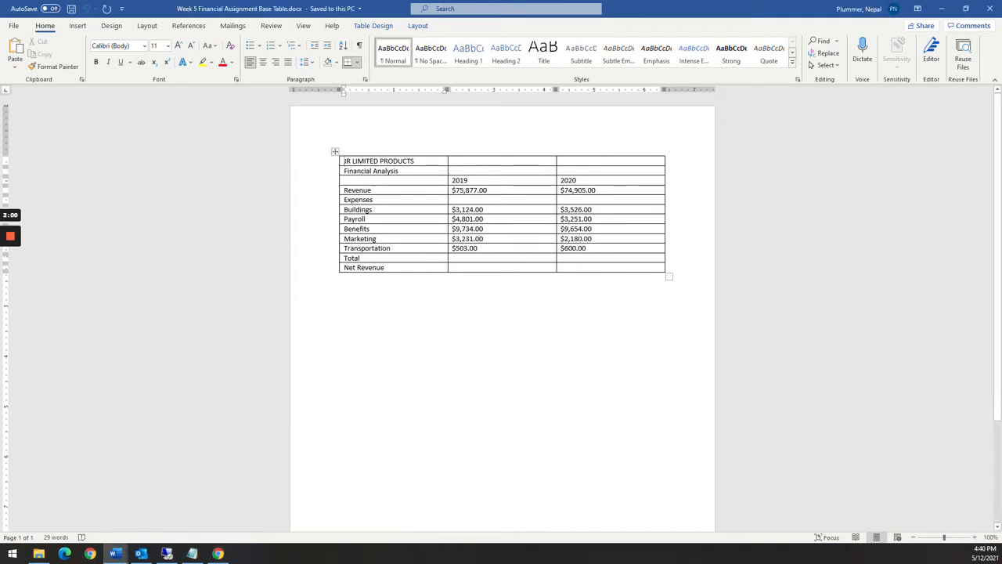
drag(345, 161, 600, 163)
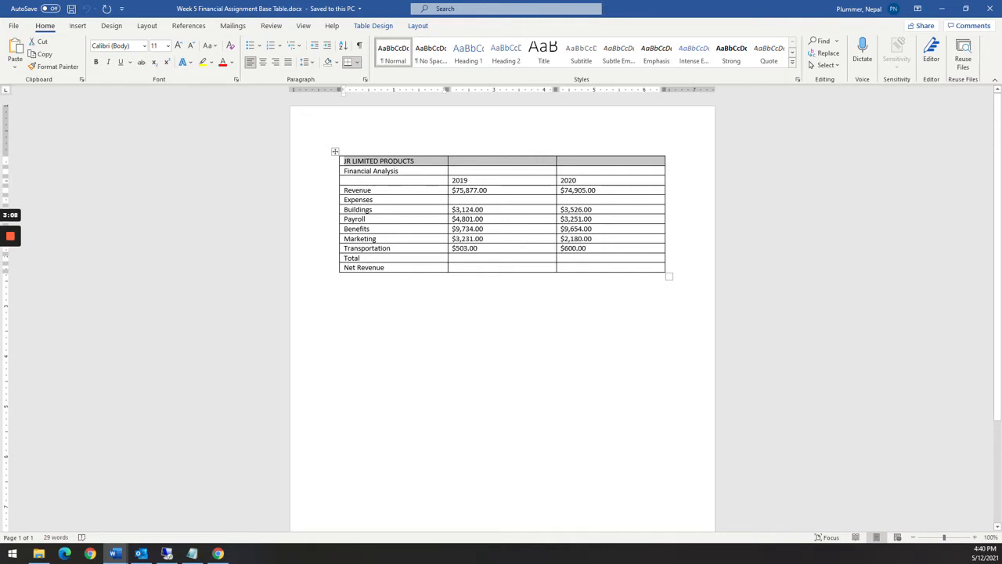
click(382, 28)
click(418, 27)
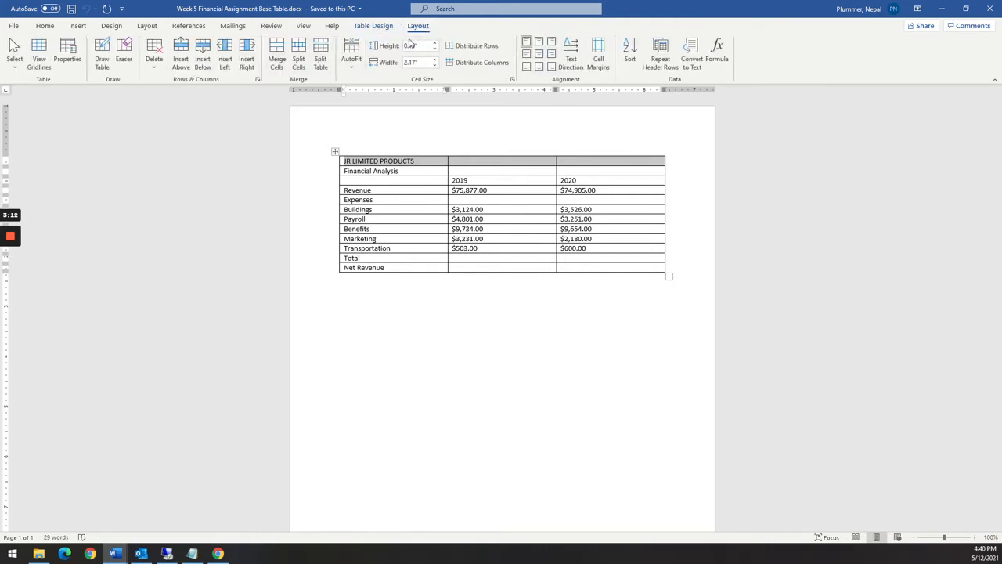
click(276, 63)
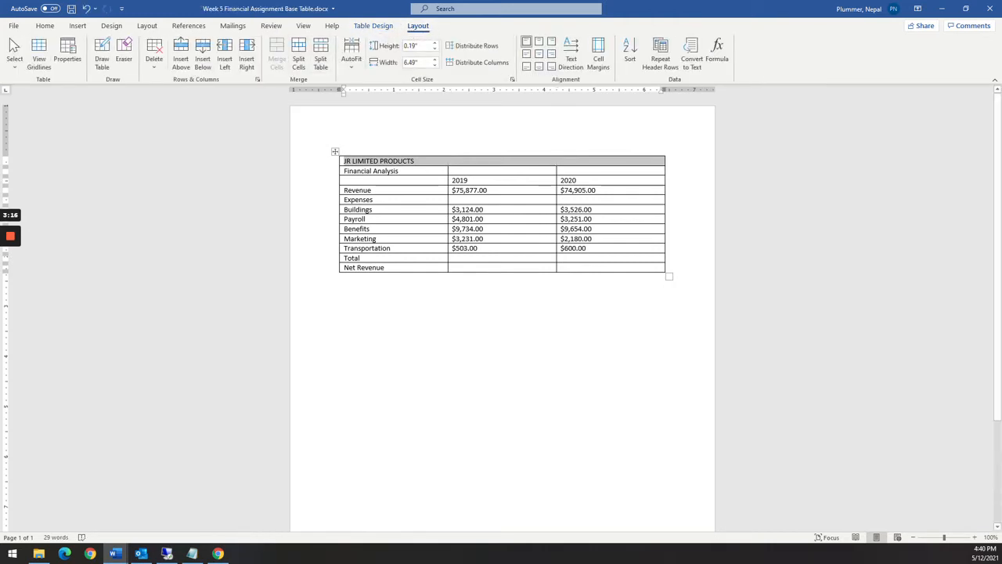
Center the JR LIMITED PRODUCTS title horizontally and vertically in its merged cell
click(401, 171)
click(416, 161)
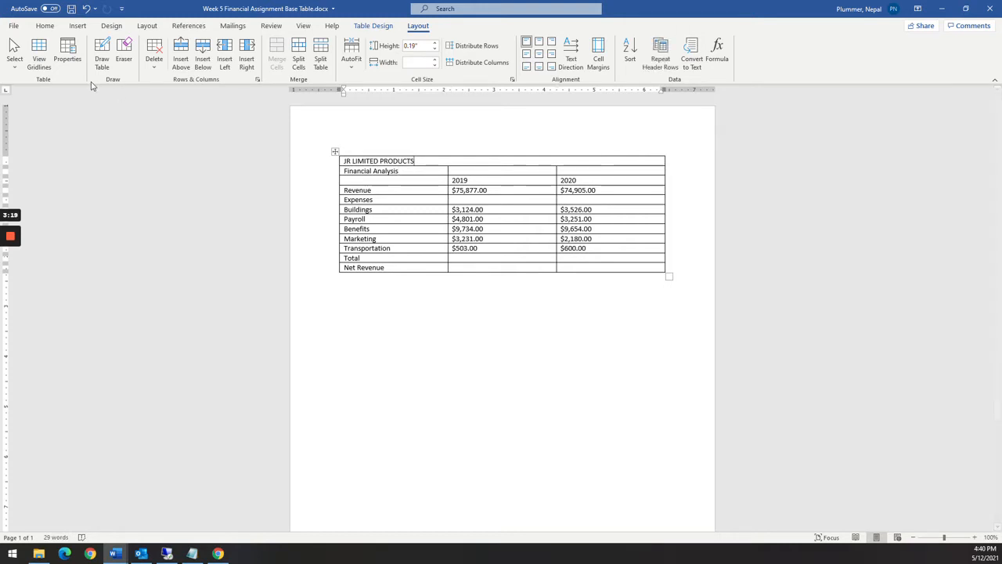
click(538, 53)
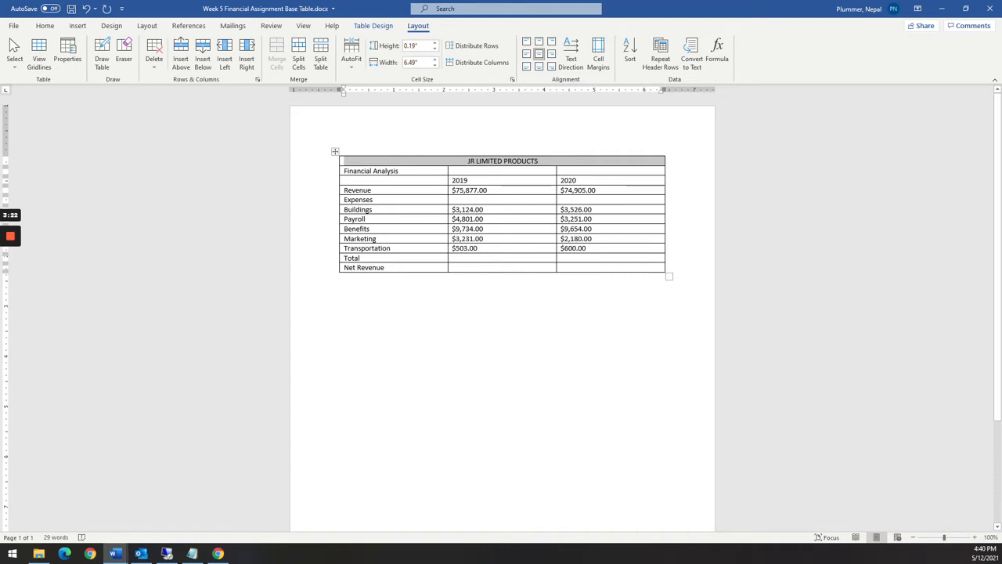
Merge the three cells of the Financial Analysis row into a single cell
click(373, 190)
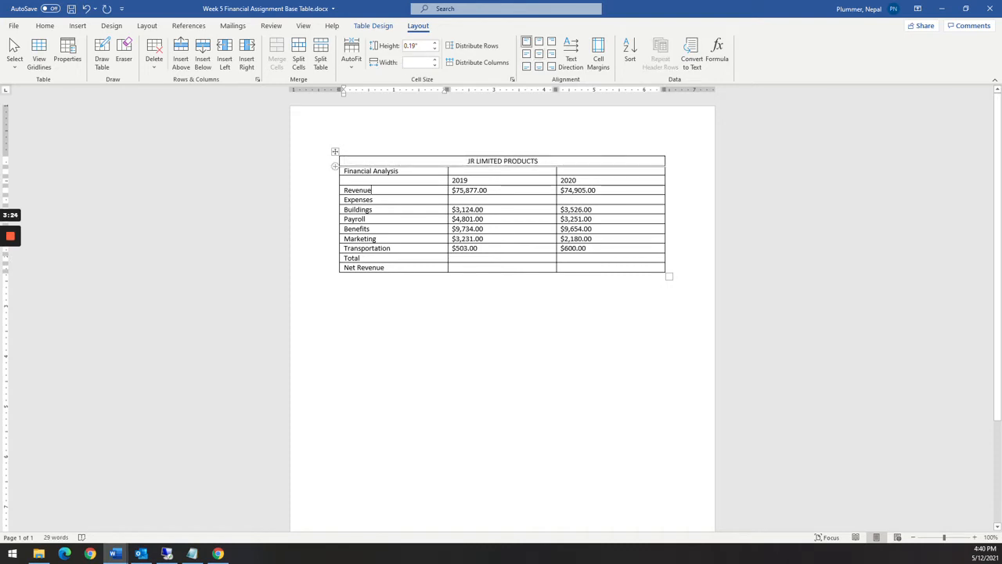
drag(349, 171, 607, 171)
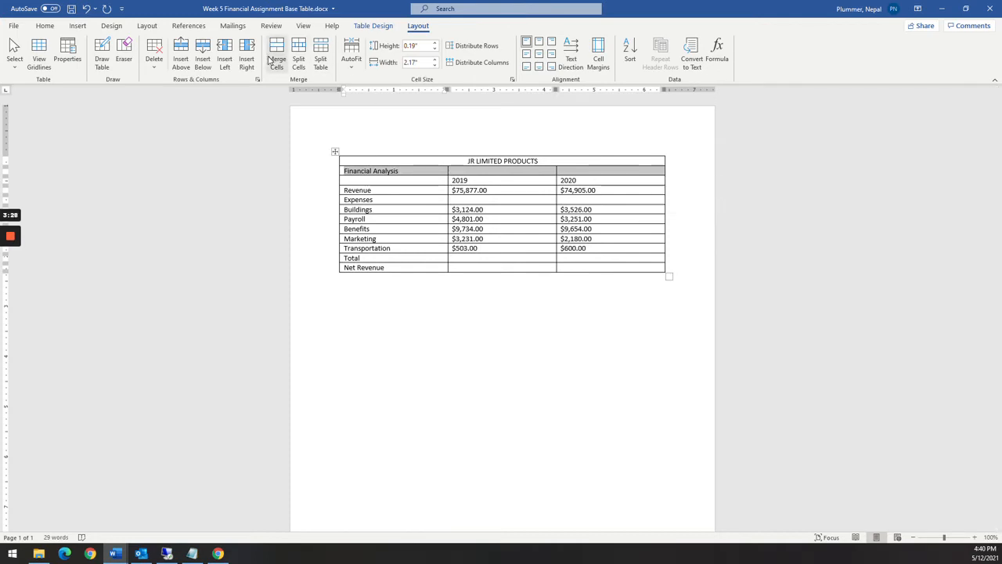
click(276, 59)
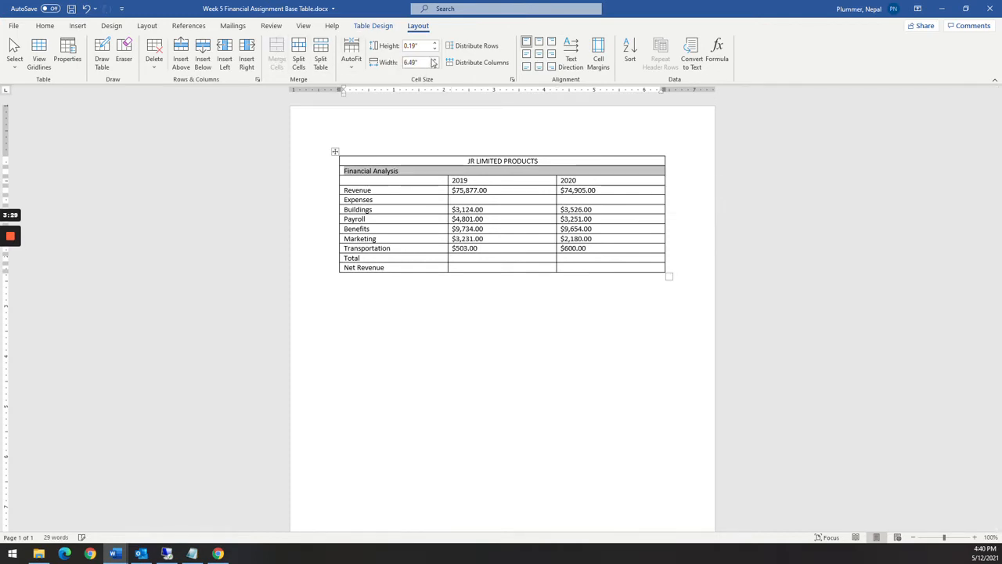
Center the Financial Analysis heading horizontally and vertically in its merged cell
click(539, 53)
click(480, 190)
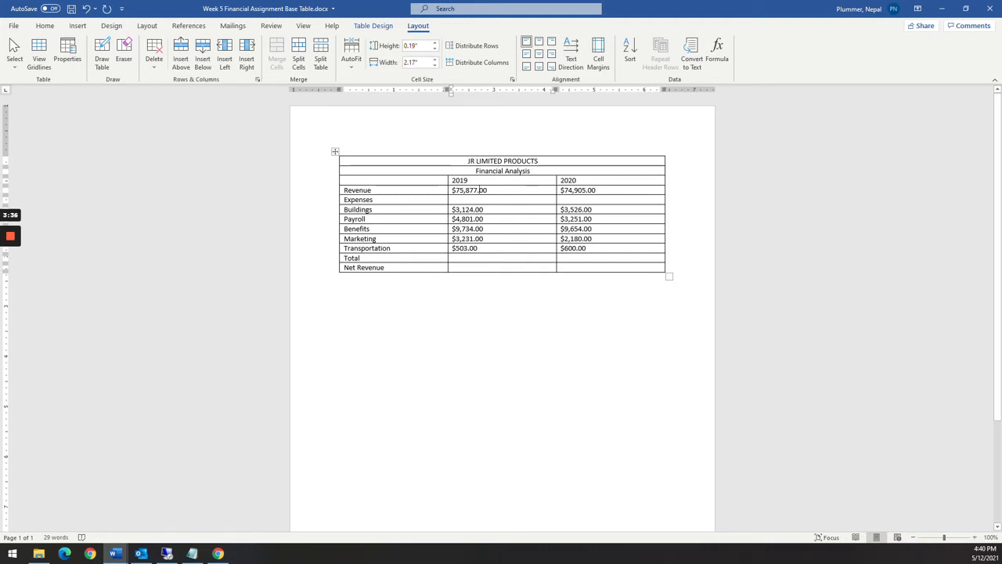
Align center right the labels Buildings through Transportation and both year columns' cells from the Revenue row through the Net Revenue row
drag(361, 190, 360, 249)
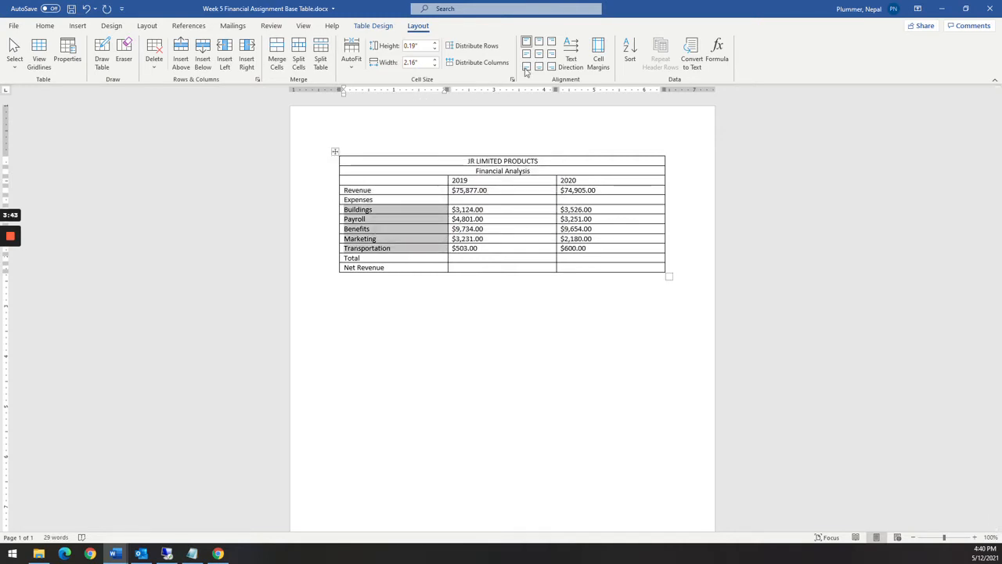
click(551, 54)
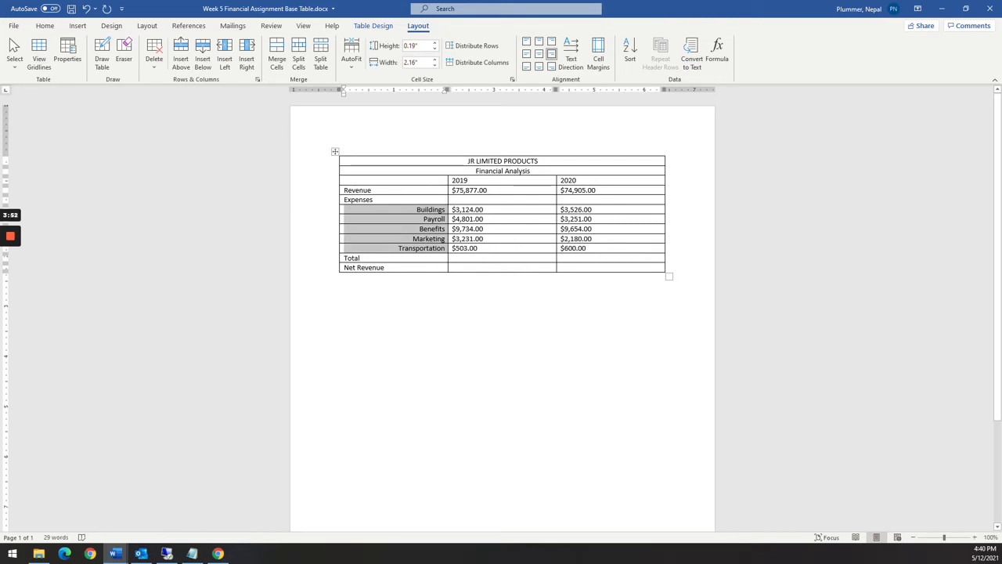
drag(454, 190, 619, 268)
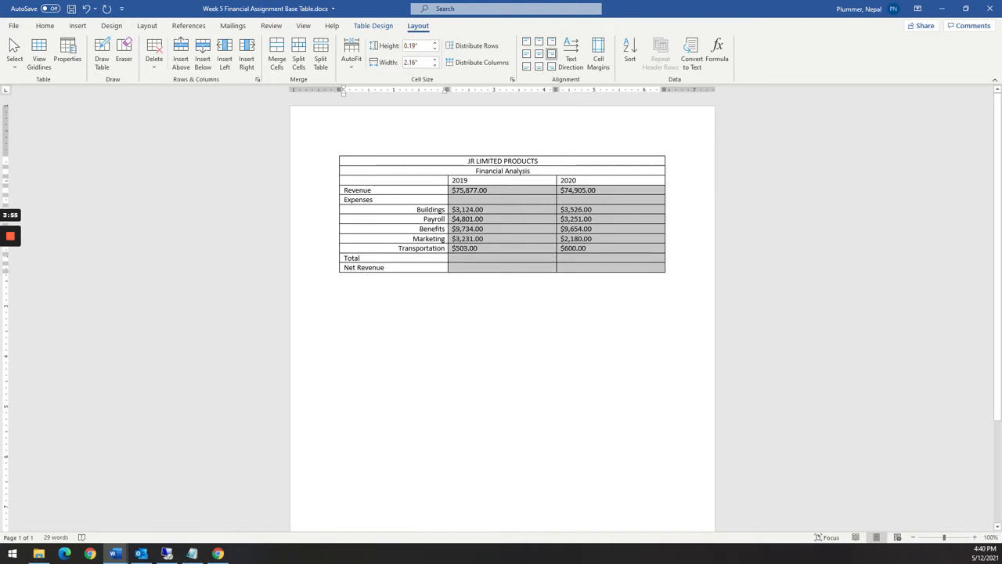
click(552, 55)
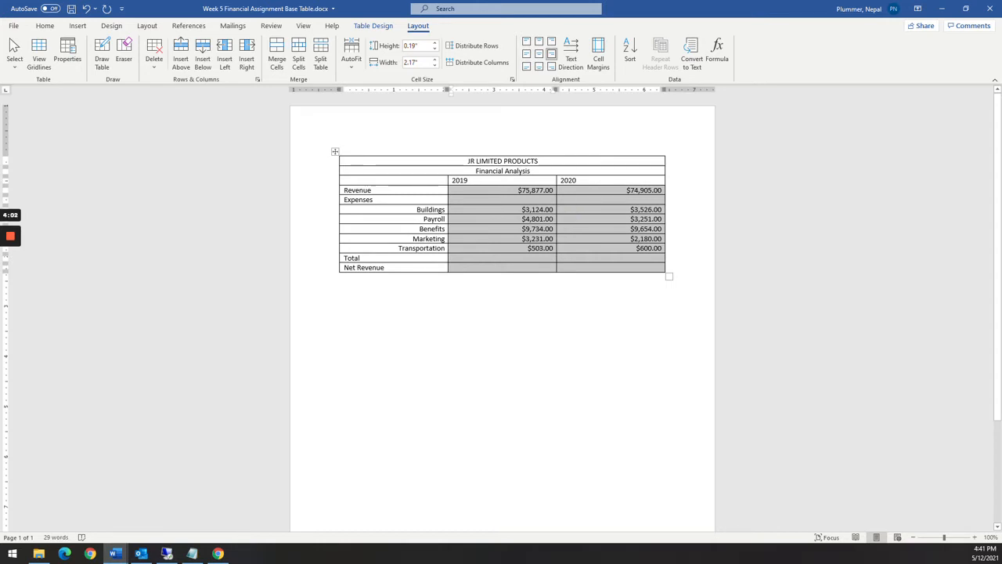
Center the 2019 and 2020 column headings horizontally and vertically in their cells
click(469, 180)
drag(469, 180, 595, 182)
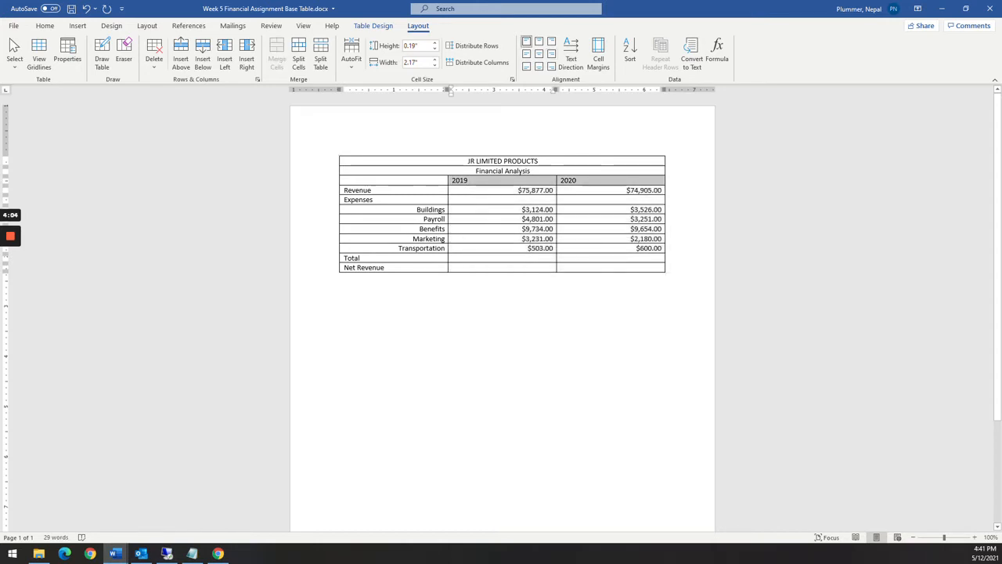
click(539, 53)
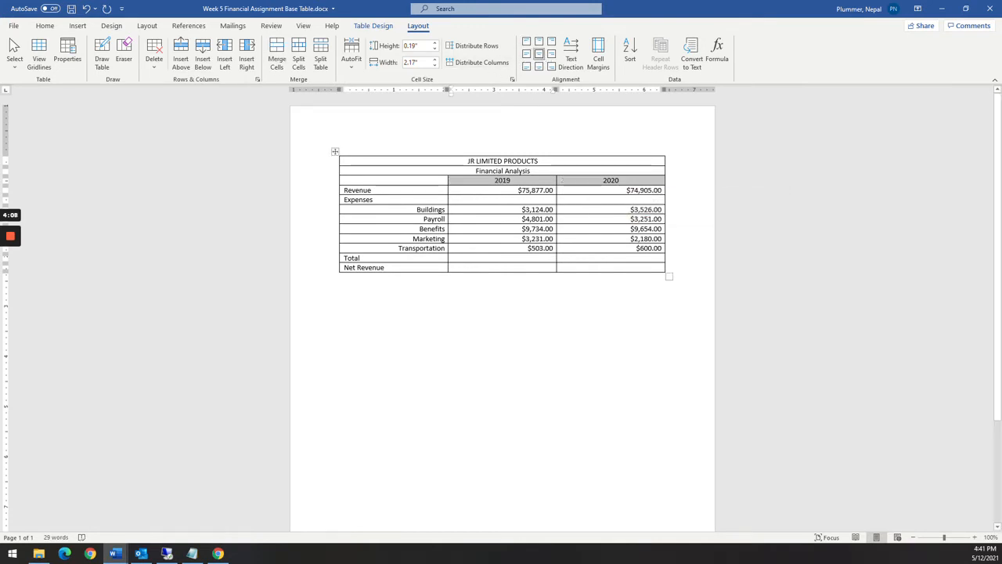
click(340, 277)
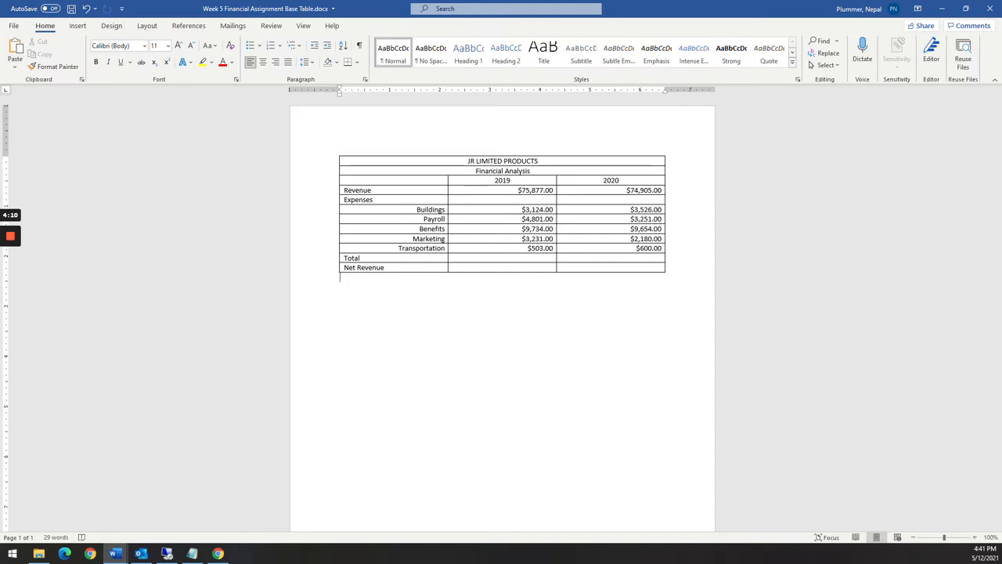
Bring the Chrome assignment window over Word, read the Total and Net Revenue formula instructions, and move the window off this screen again
drag(1001, 49, 703, 93)
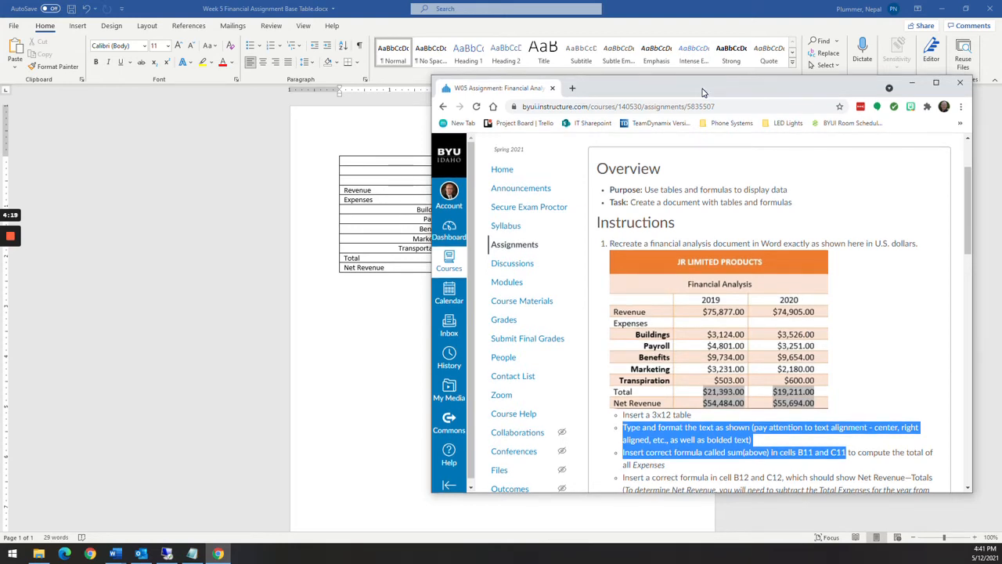
drag(703, 92, 670, 87)
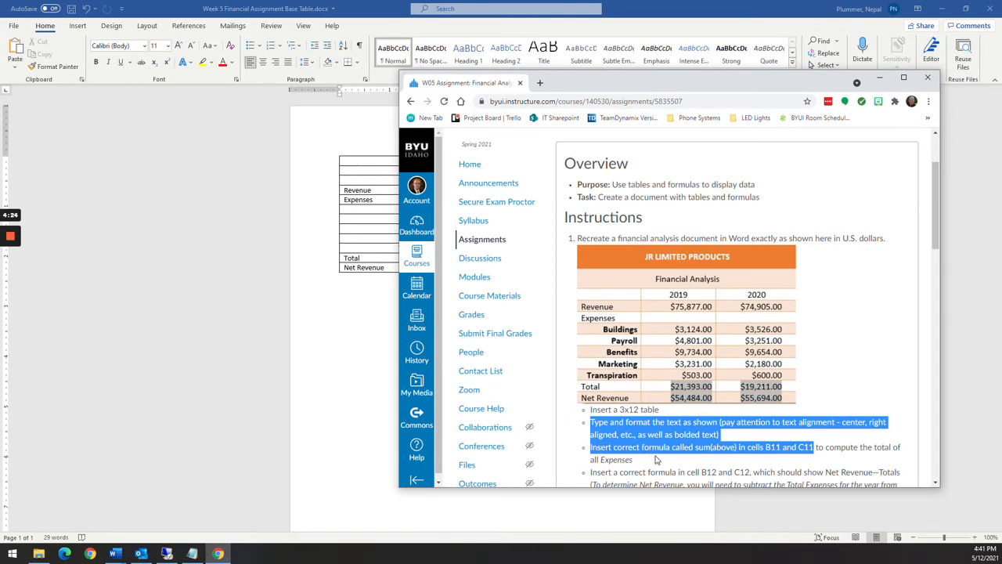
scroll(658, 460, down, 3)
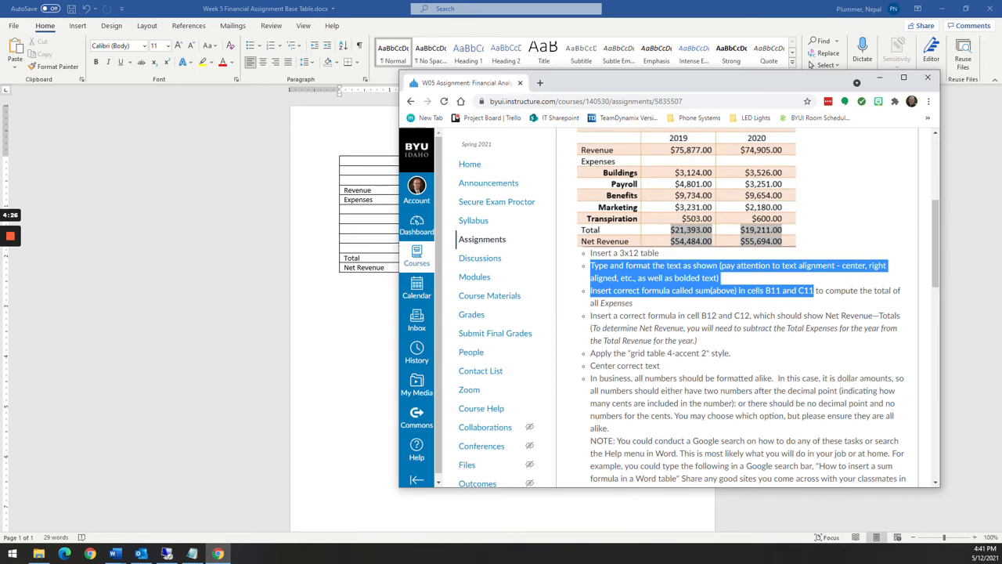
drag(620, 90, 1001, 104)
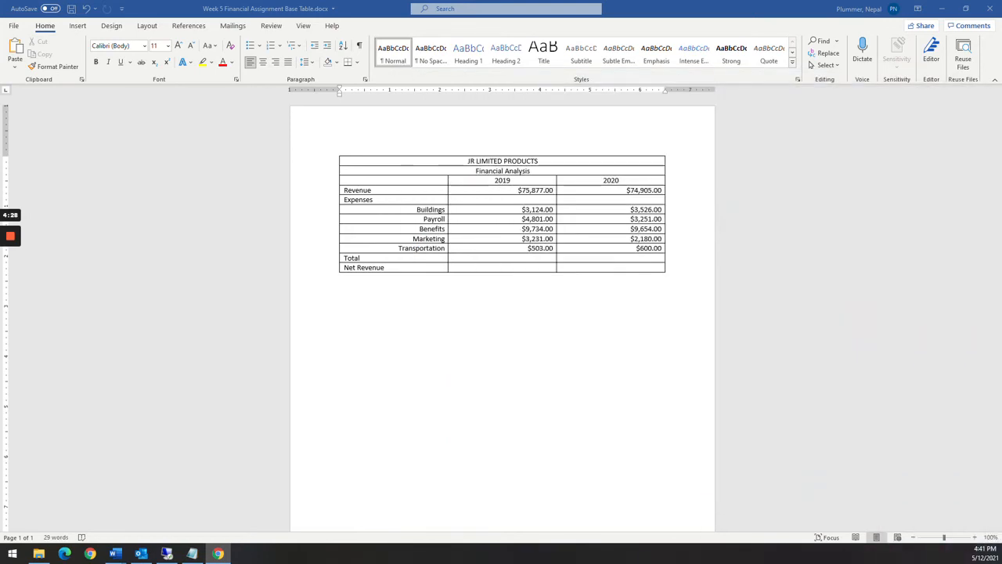
Insert the formula =SUM(ABOVE) in the 2019 Total cell to add up the expenses from Buildings through Transportation
click(502, 263)
click(502, 264)
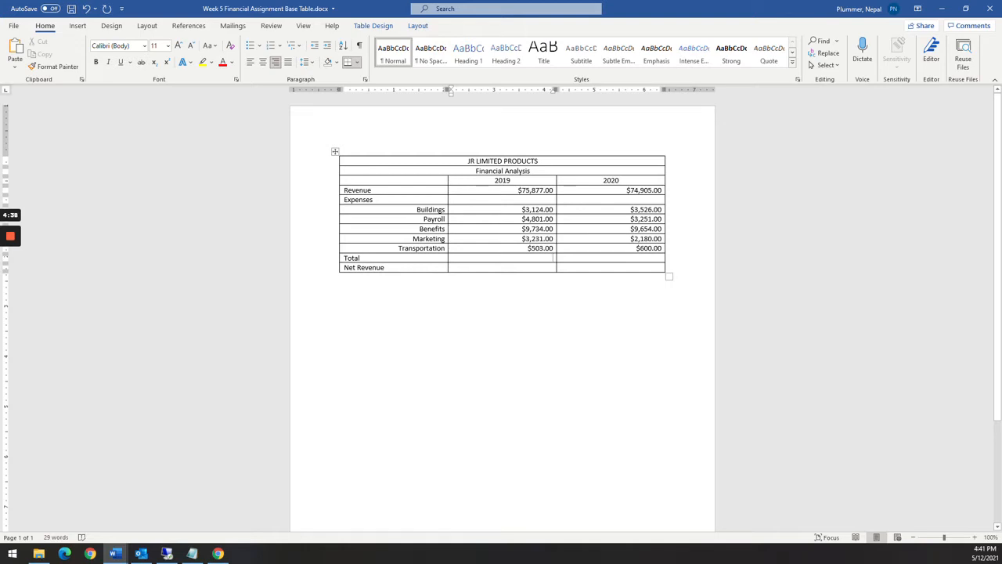
drag(529, 210, 530, 248)
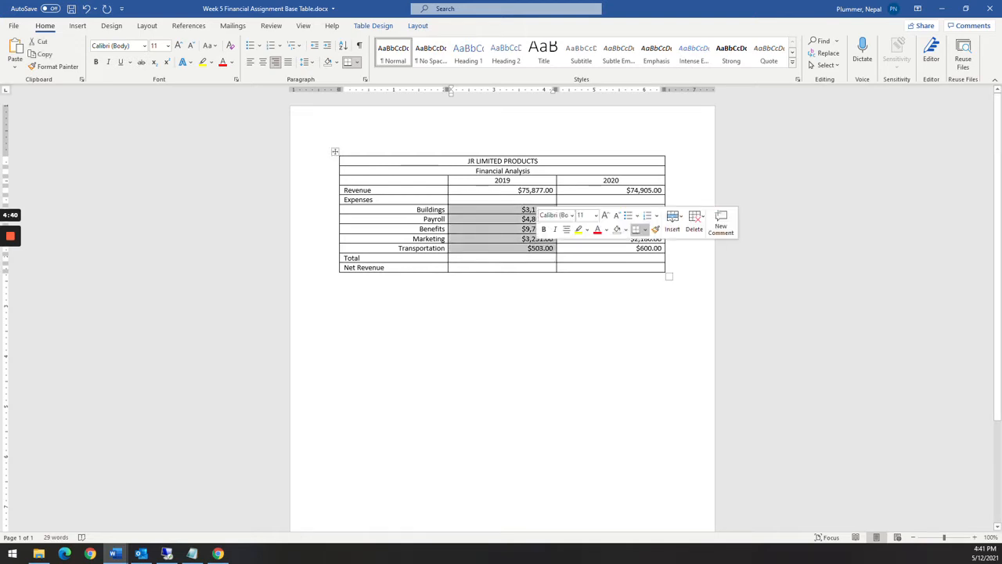
click(549, 257)
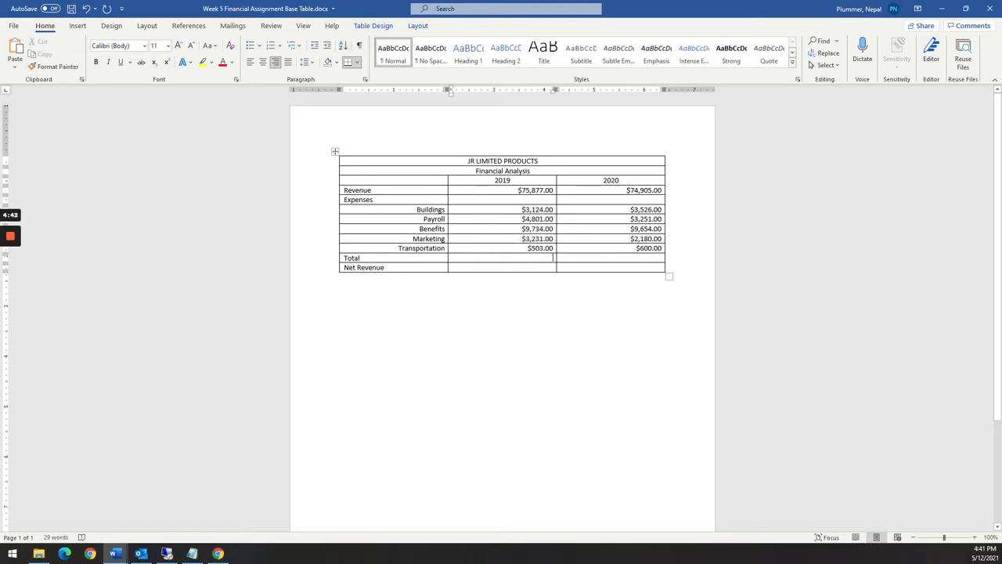
drag(642, 209, 647, 248)
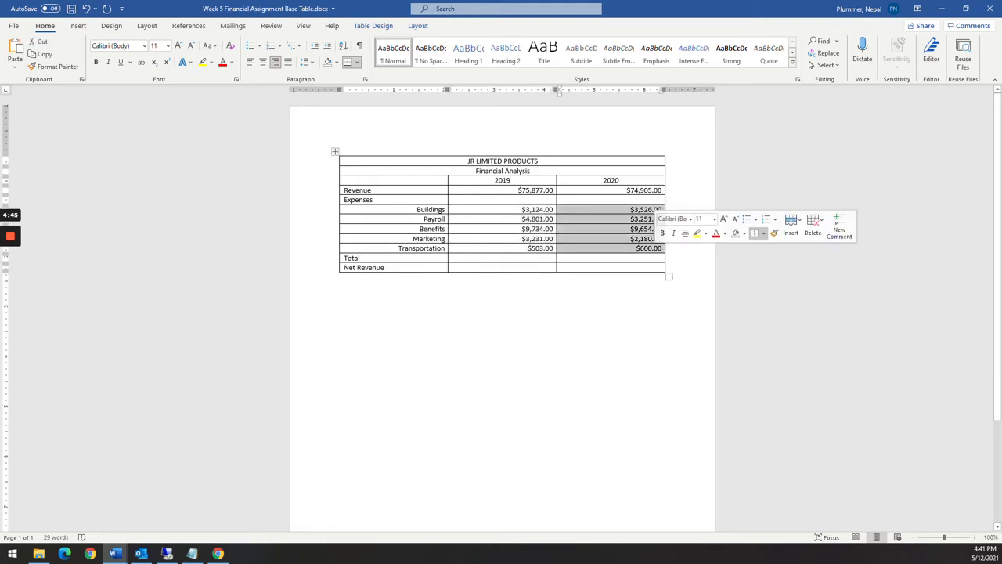
click(648, 258)
click(550, 258)
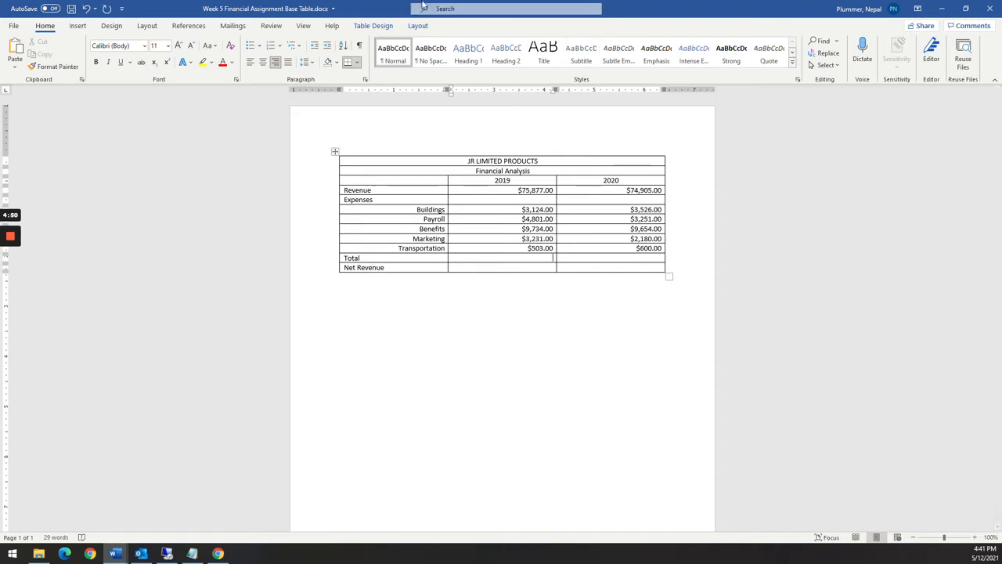
click(420, 26)
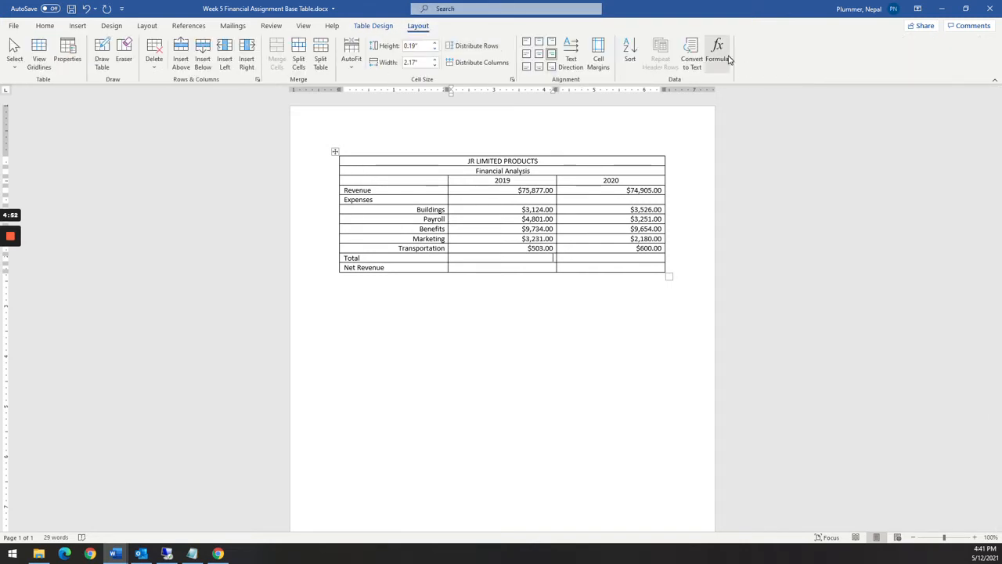
click(717, 52)
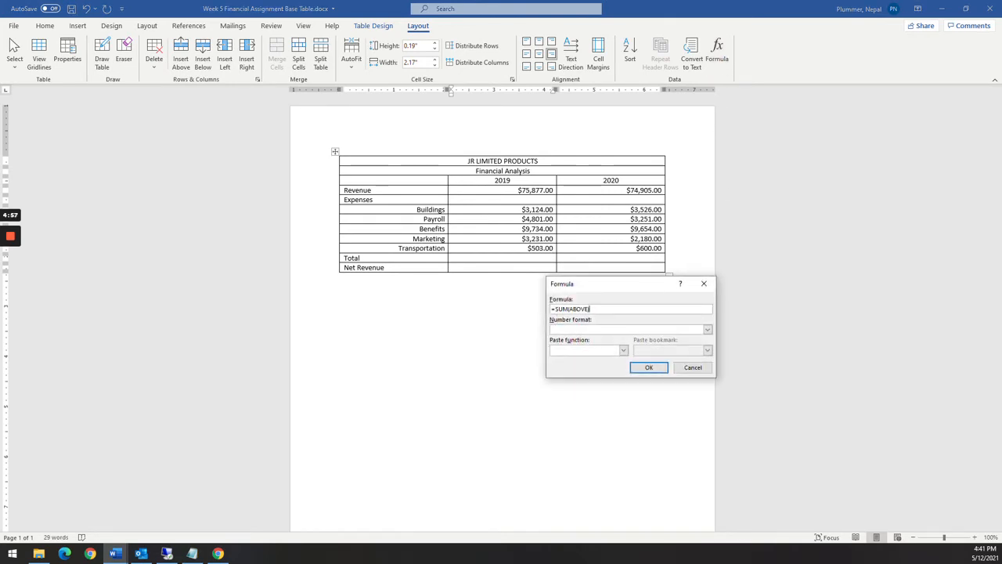
click(649, 368)
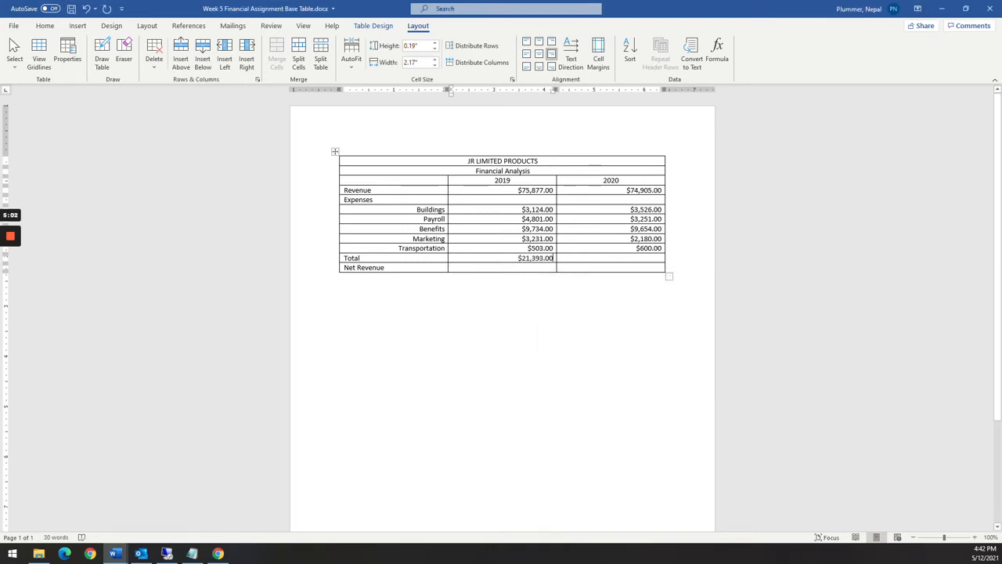
Insert the formula =SUM(ABOVE) in the 2020 Total cell
drag(540, 209, 540, 248)
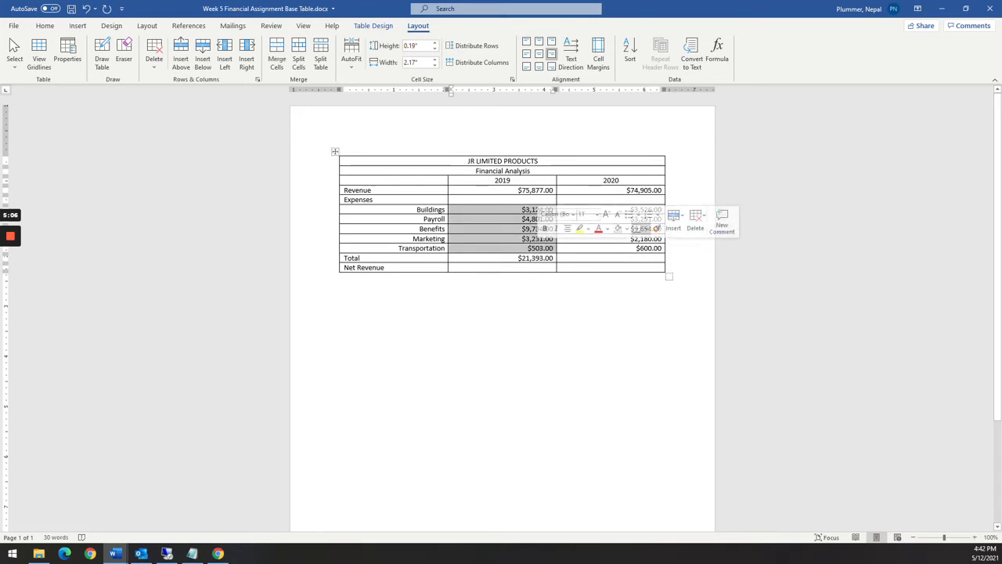
click(655, 257)
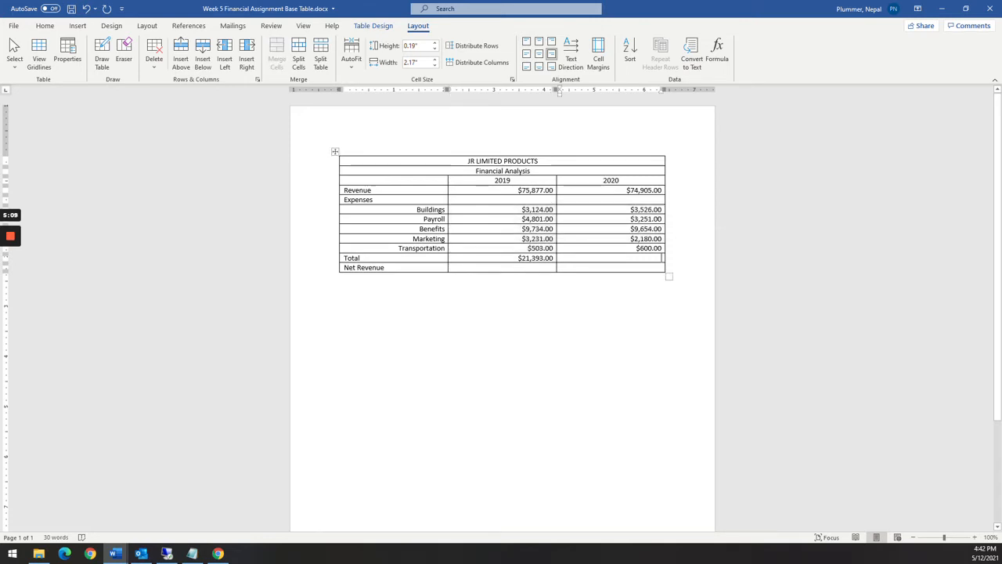
click(717, 50)
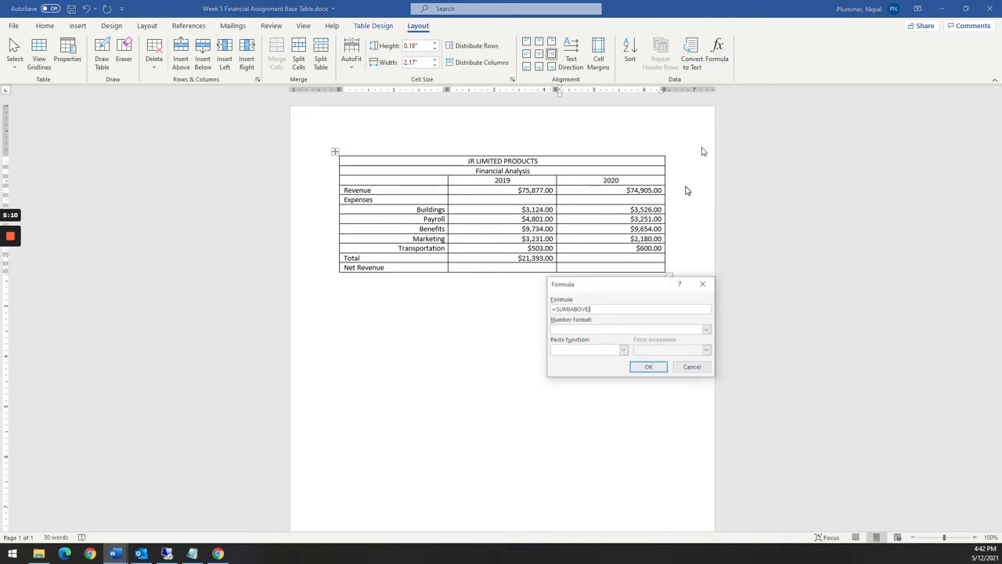
click(648, 367)
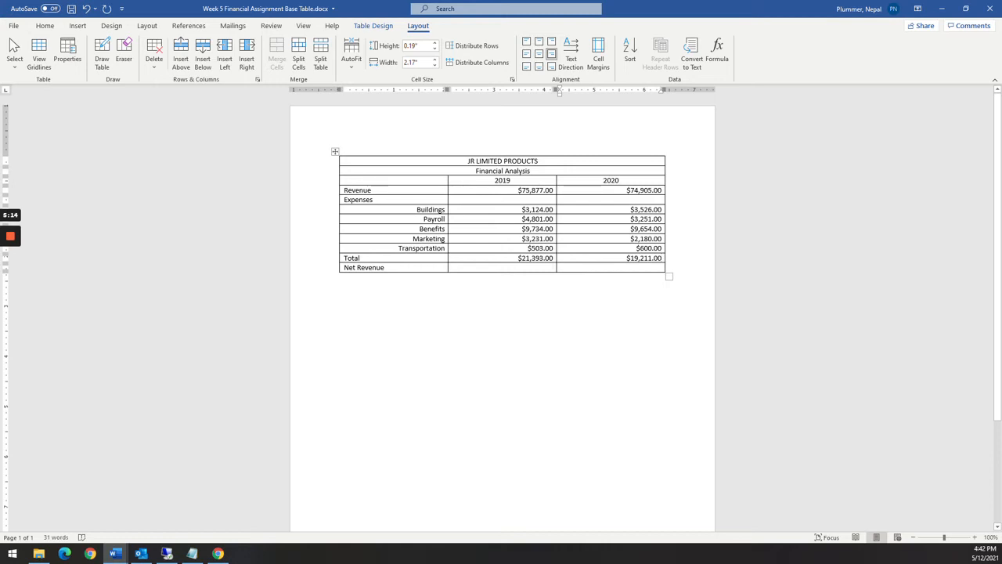
Count through the table's rows and columns to work out the cell references of the 2019 Revenue and Total amounts
click(541, 268)
click(539, 161)
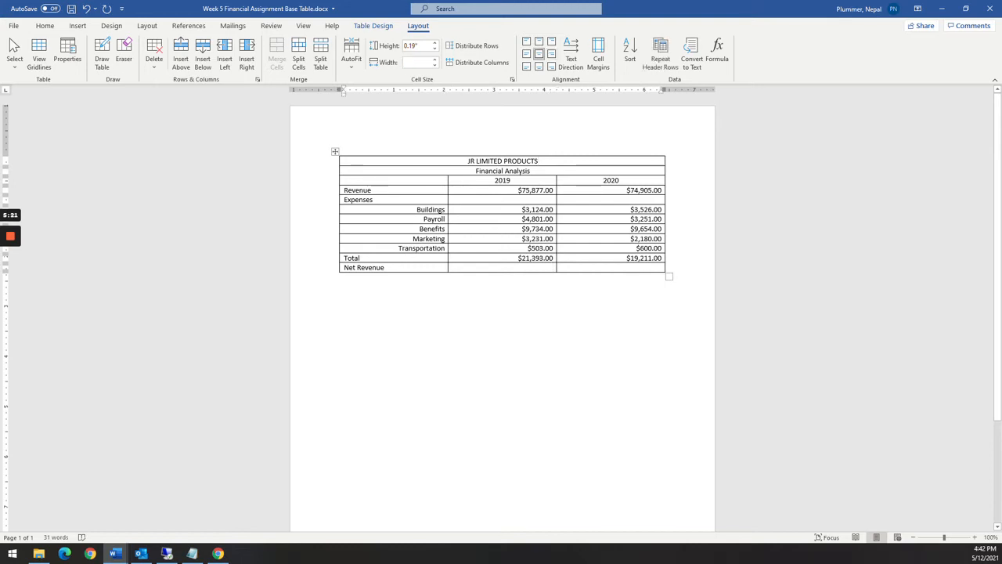
key(Down)
key(Down)
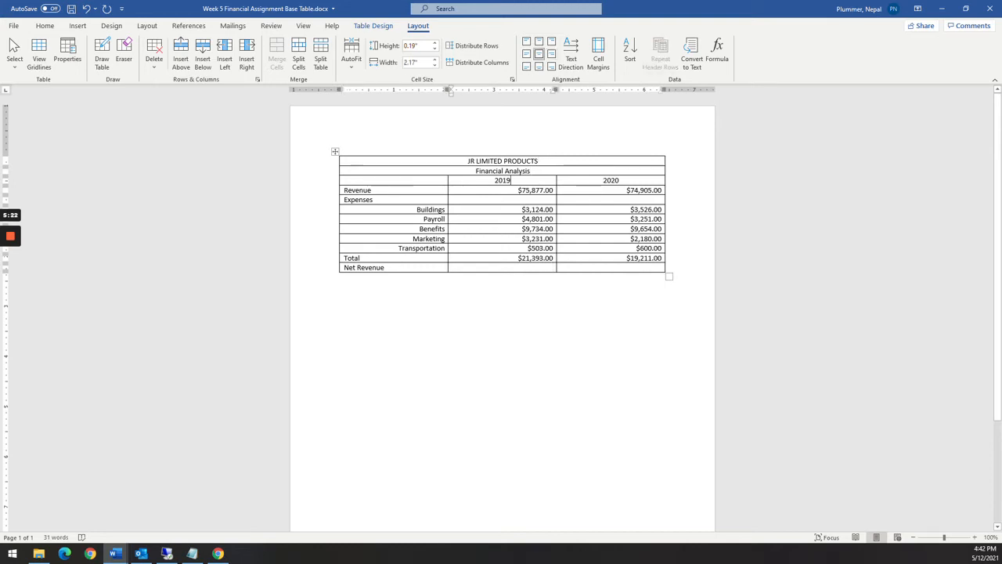
key(Down)
key(Down)
key(Down)
key(Down)
key(Down)
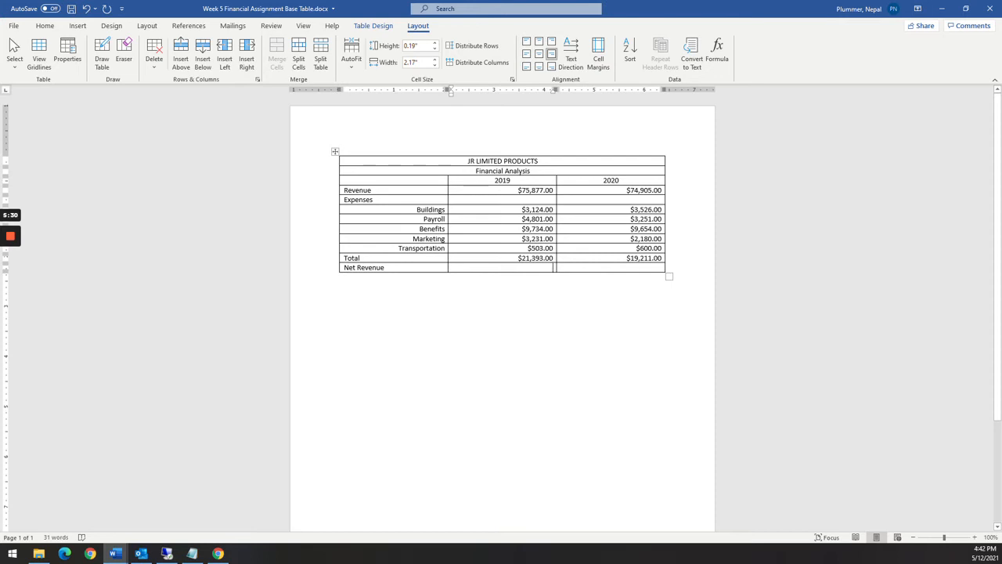
click(495, 180)
click(604, 181)
drag(518, 191, 554, 190)
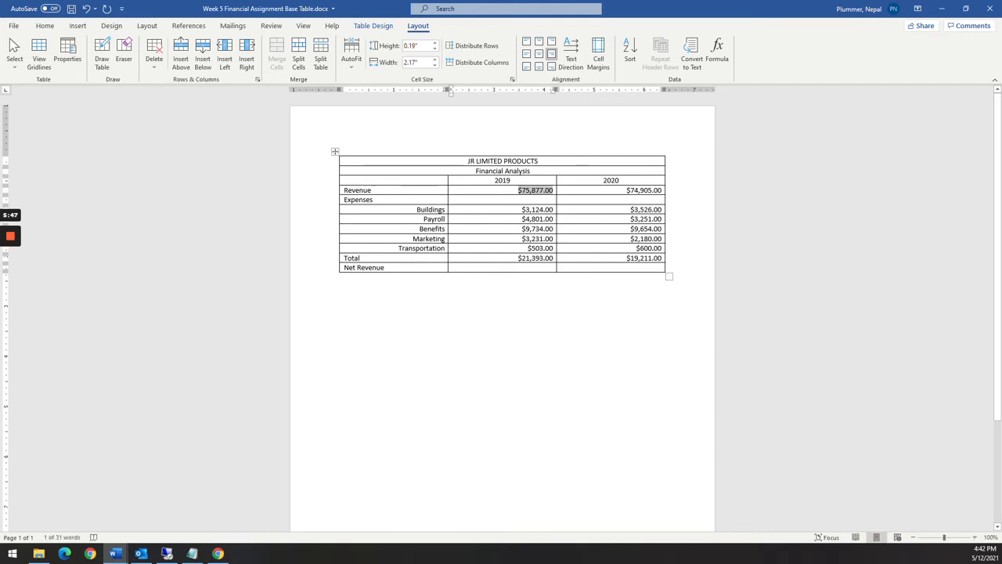
drag(518, 257, 553, 257)
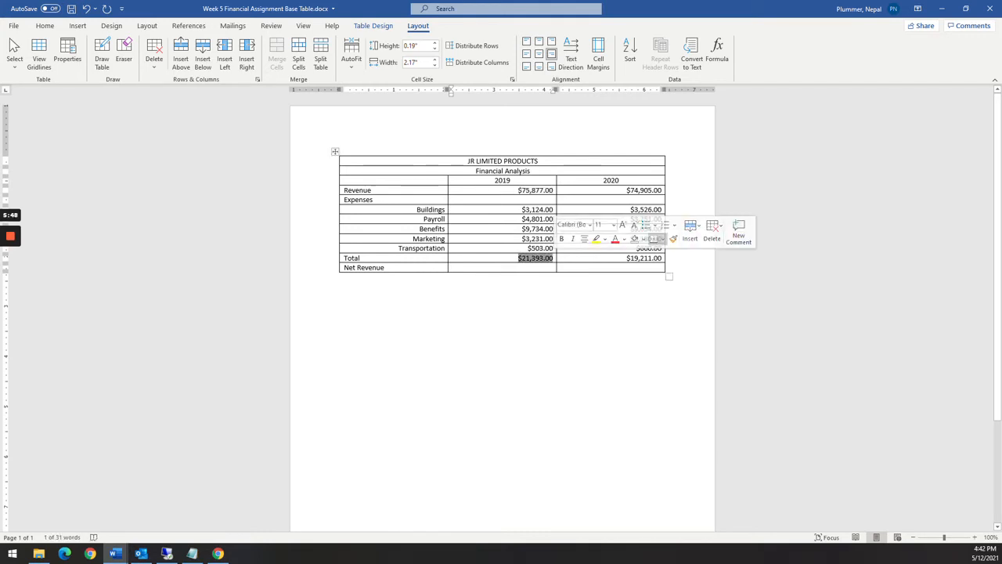
Insert the formula =B4-B11 in the 2019 Net Revenue cell in place of the suggested sum
click(553, 268)
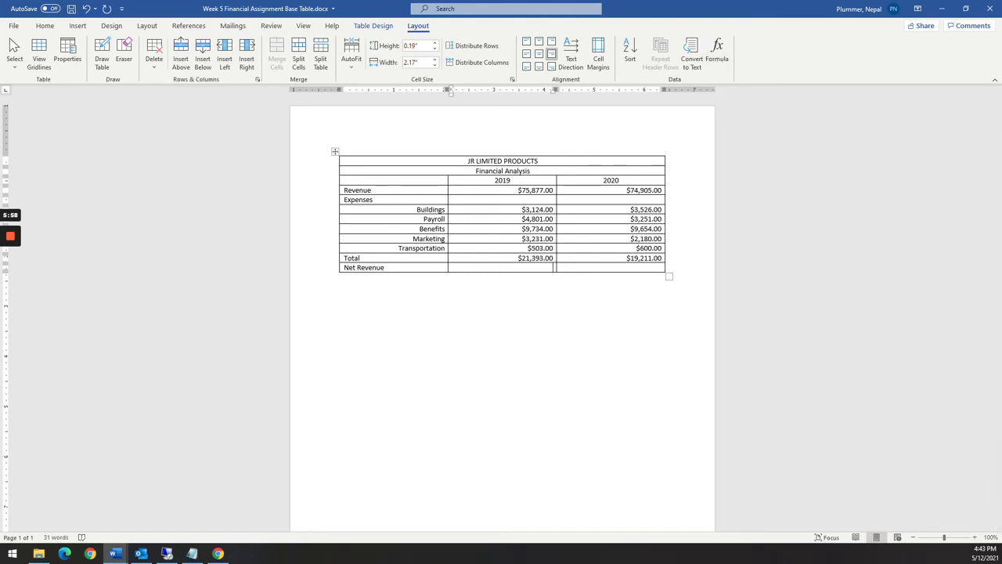
click(716, 51)
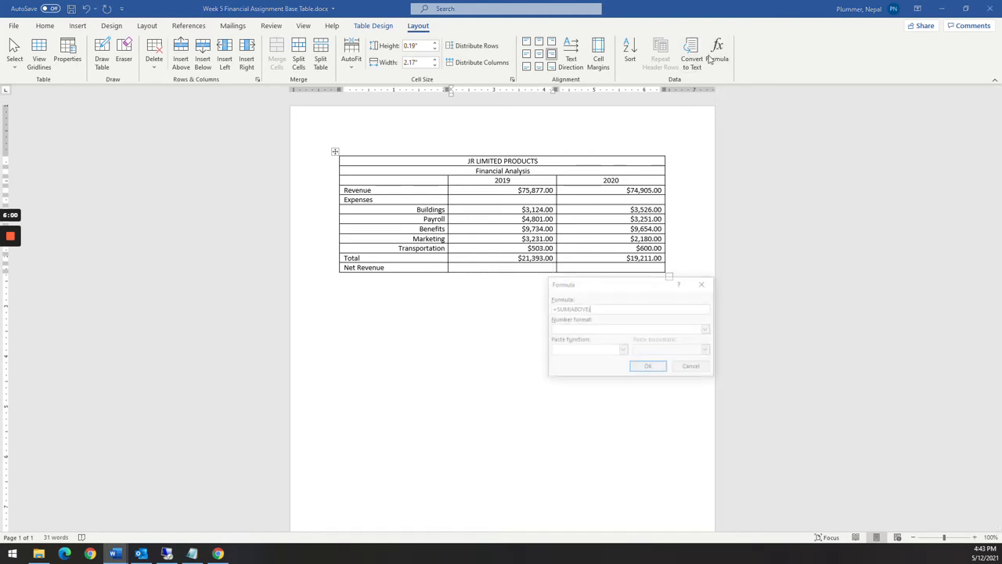
drag(590, 309, 555, 309)
key(BackSpace)
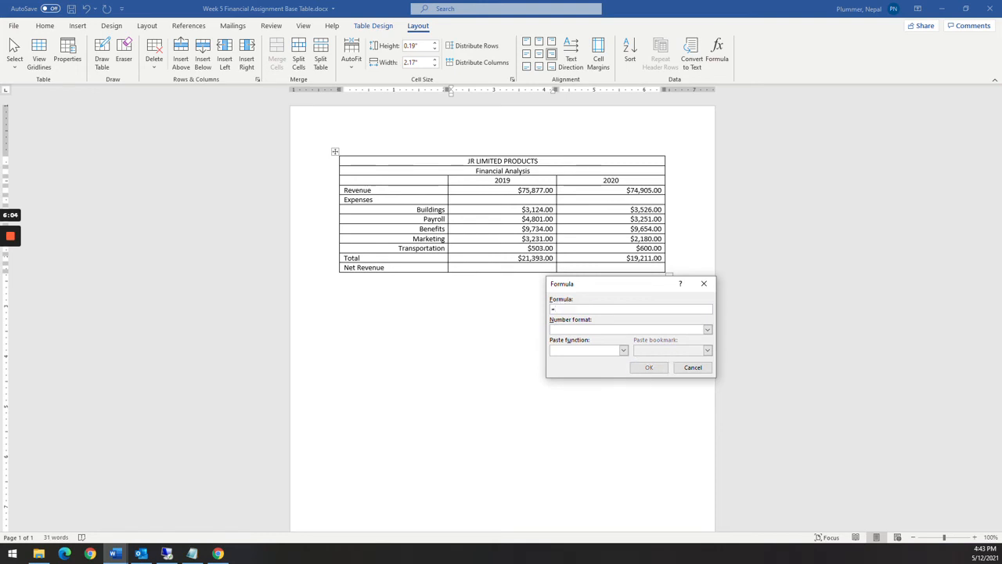
text(B4-B11)
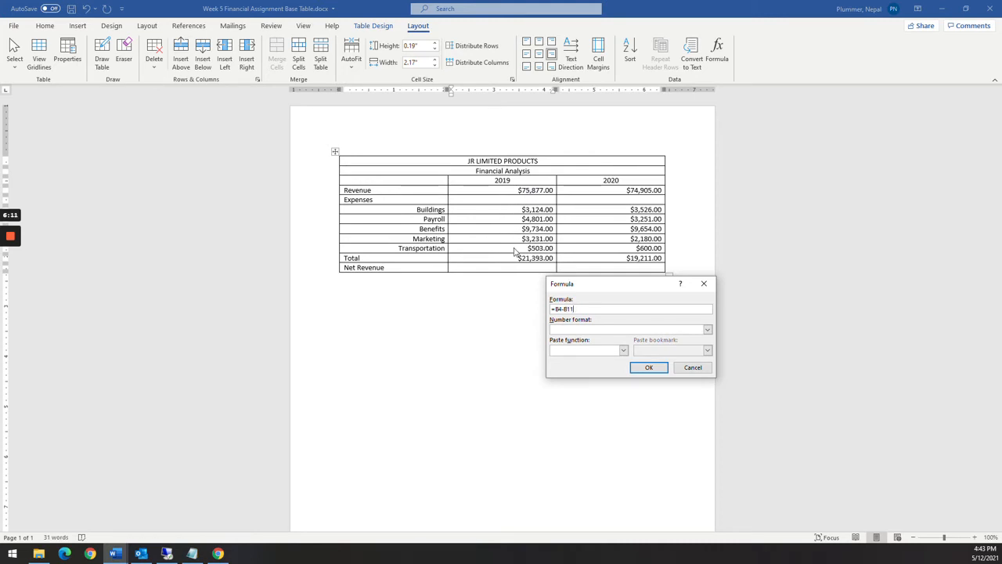
click(650, 372)
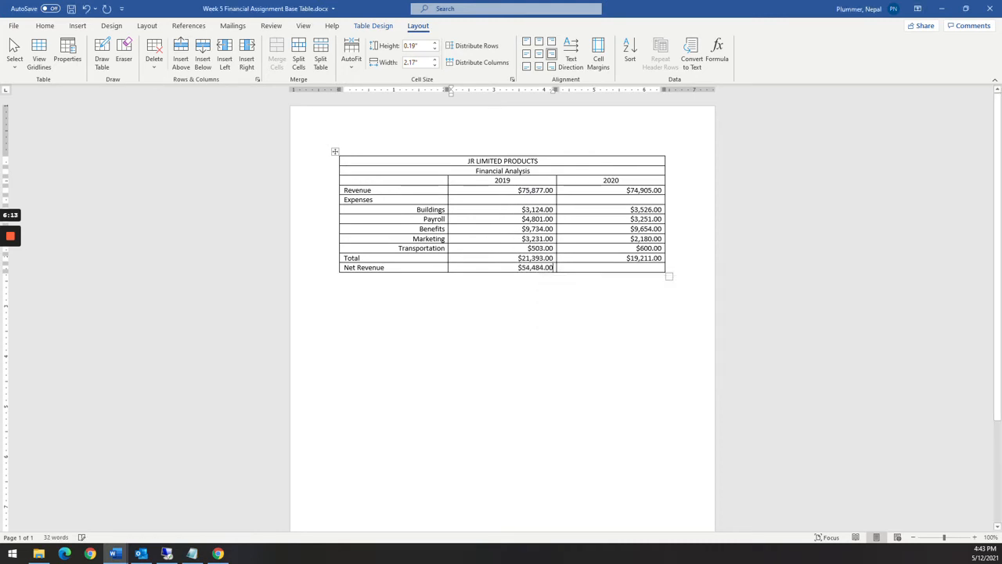
Insert the formula =C4-C11 in the 2020 Net Revenue cell in place of the suggested sum
click(652, 268)
click(717, 55)
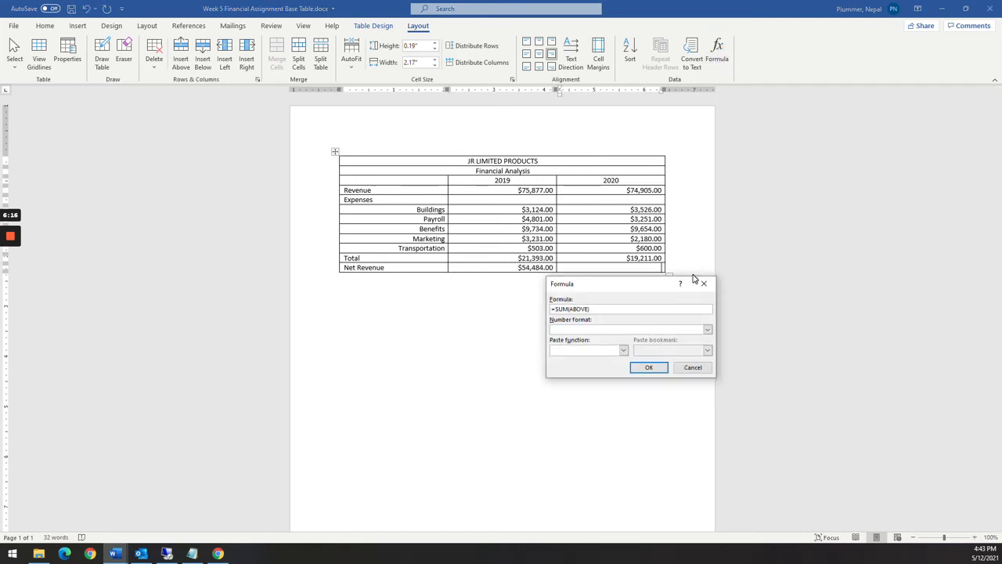
key(BackSpace)
key(BackSpace)
key(BackSpace)
key(BackSpace)
key(BackSpace)
key(BackSpace)
key(BackSpace)
key(BackSpace)
key(BackSpace)
key(BackSpace)
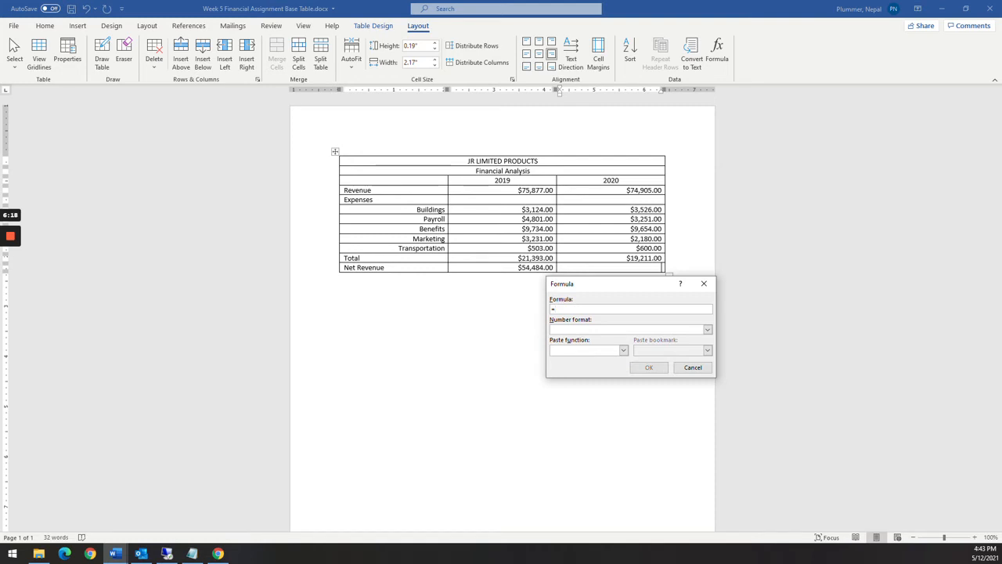
text(C4-C11)
click(649, 367)
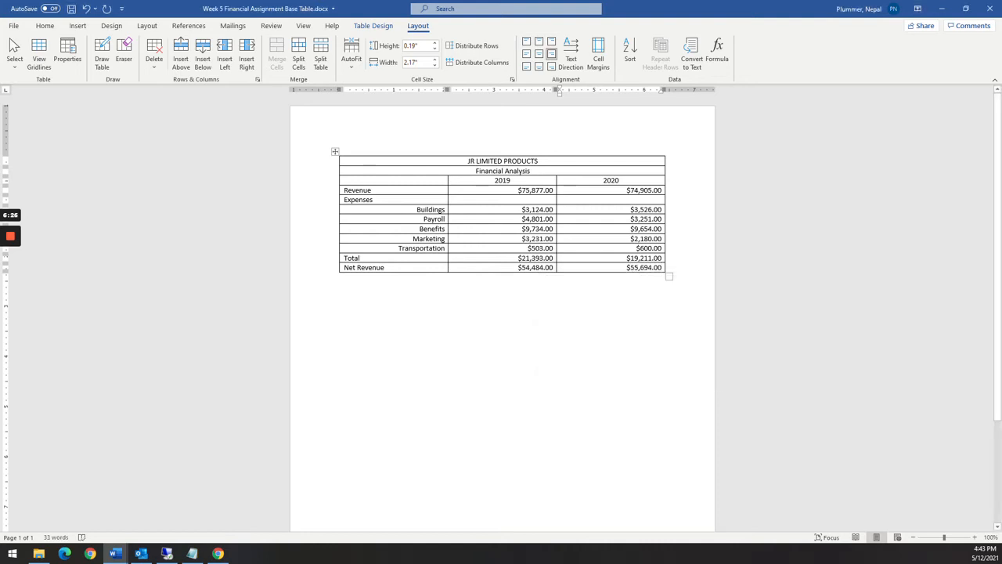
Look through the number formats offered for the 2020 Net Revenue formula without applying one
click(716, 53)
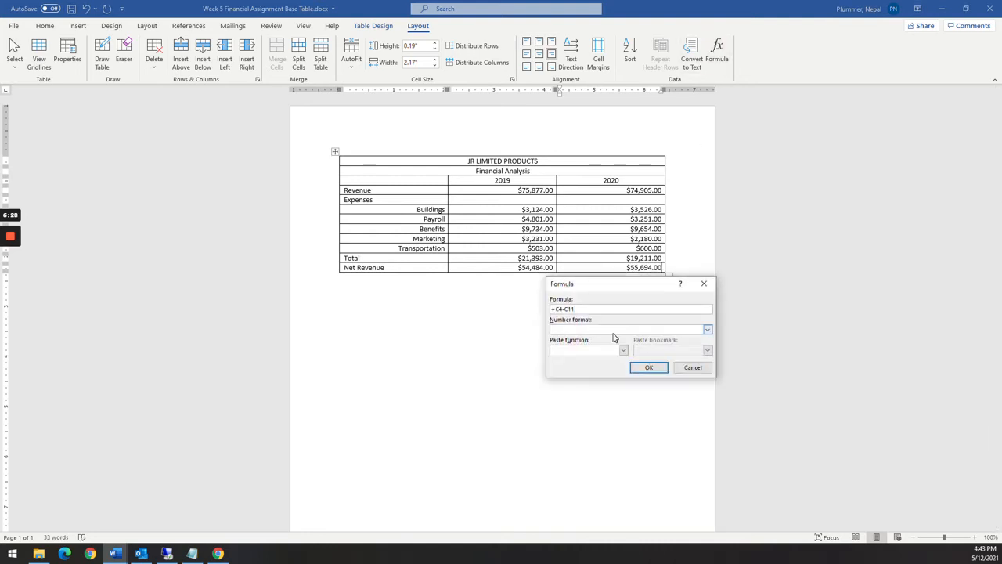
click(708, 330)
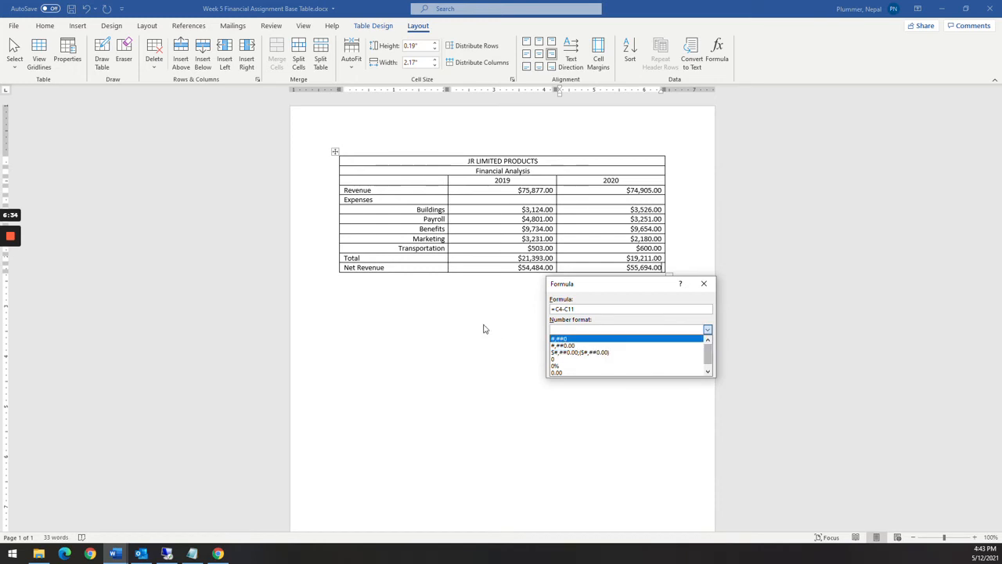
click(698, 285)
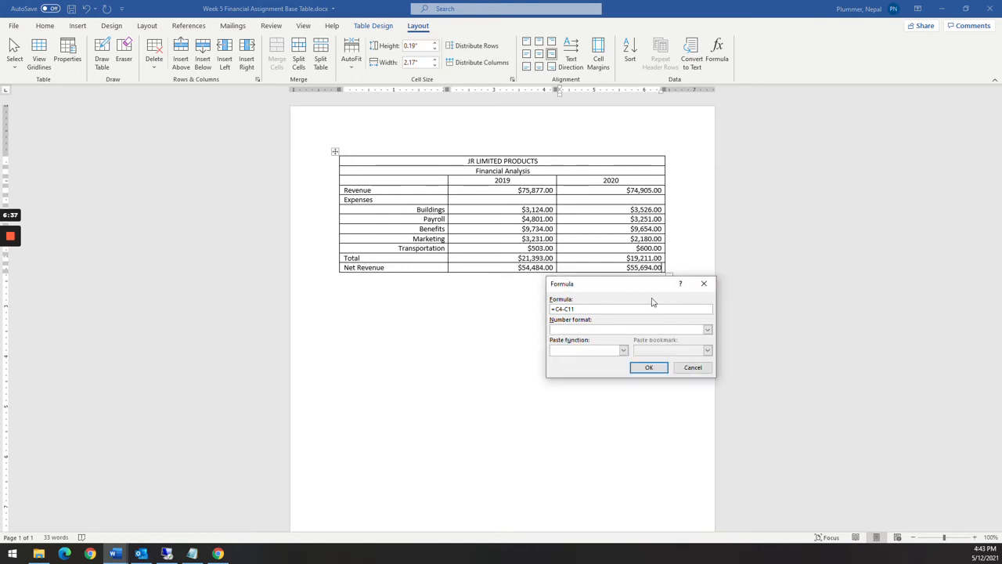
click(693, 367)
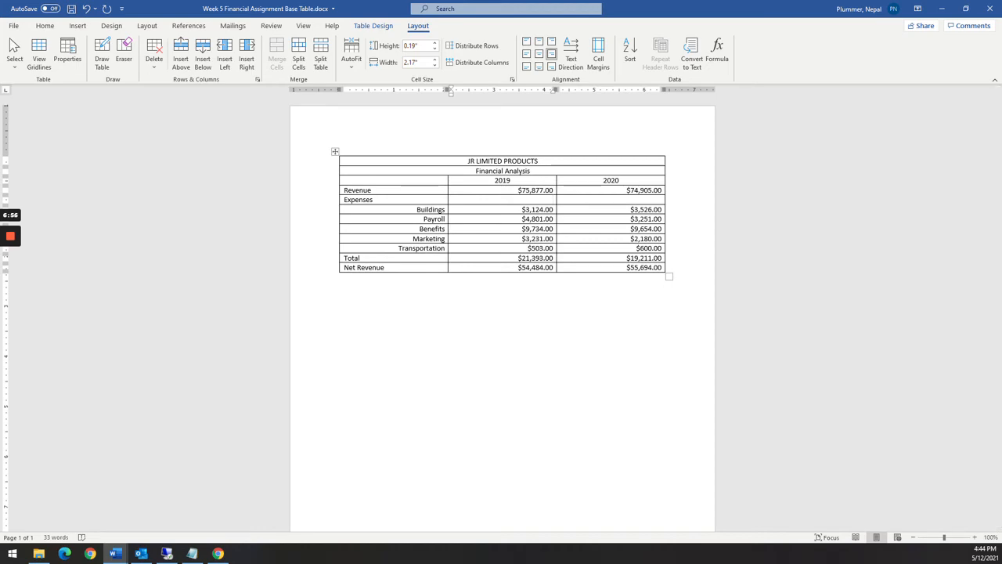
Check the table style named in the assignment instructions and apply Grid Table 4 - Accent 2 to the table
drag(0, 141, 630, 56)
scroll(658, 307, down, 4)
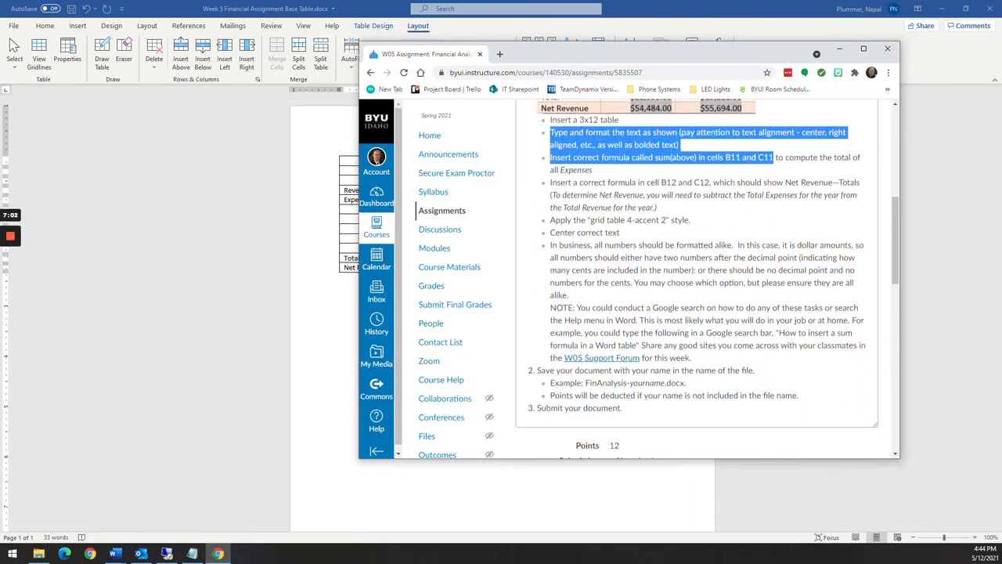
drag(550, 223, 689, 220)
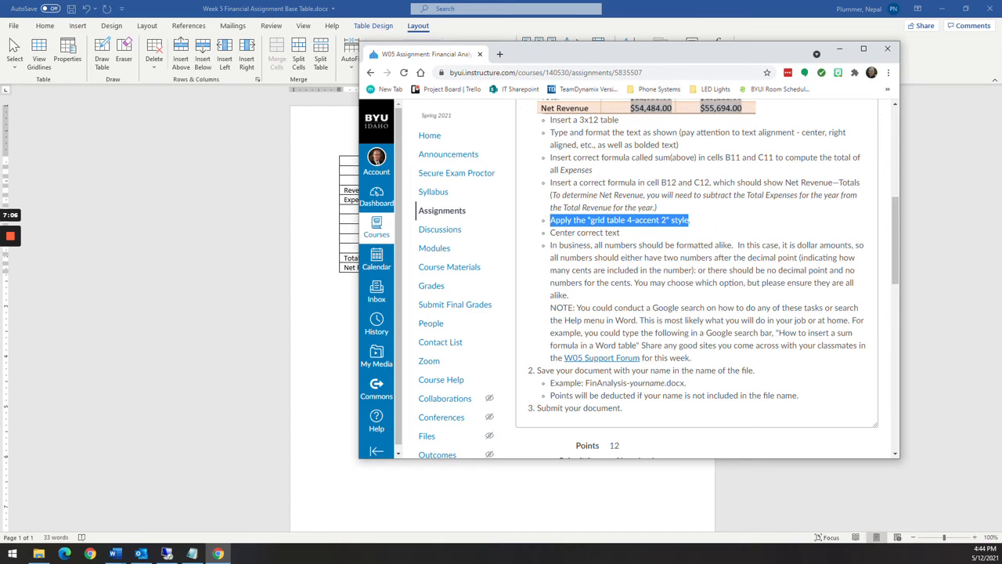
drag(643, 59, 1001, 63)
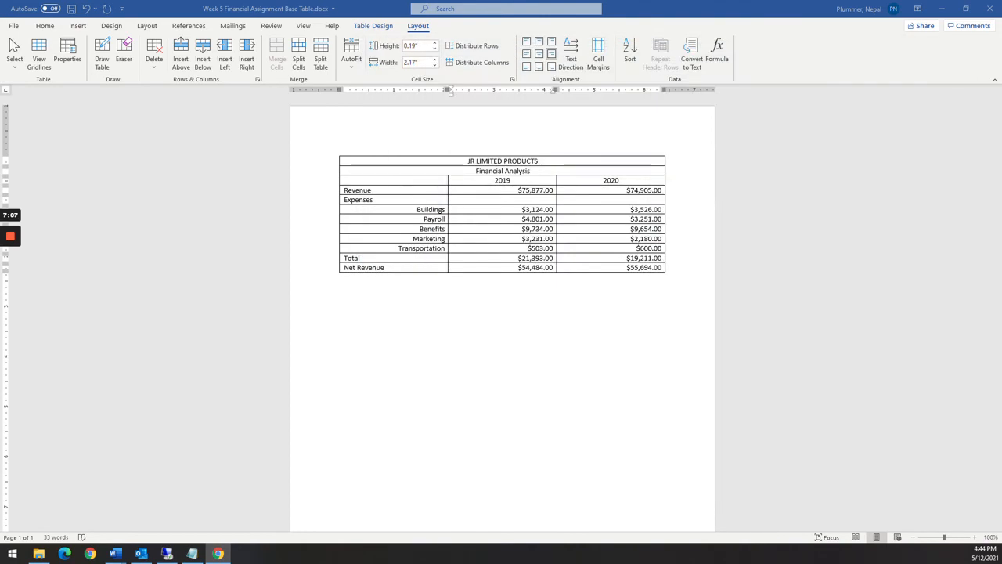
click(470, 161)
click(470, 161)
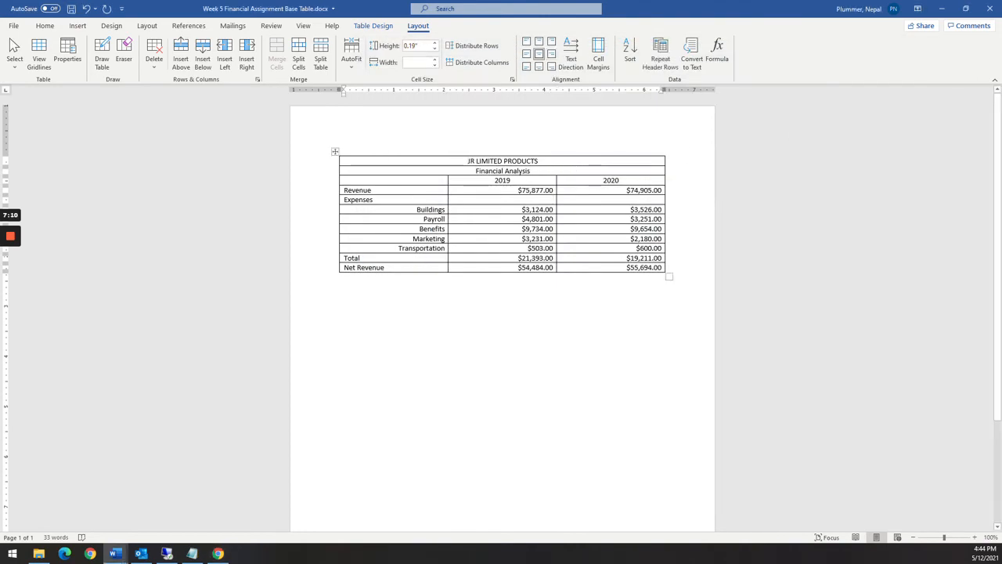
click(372, 28)
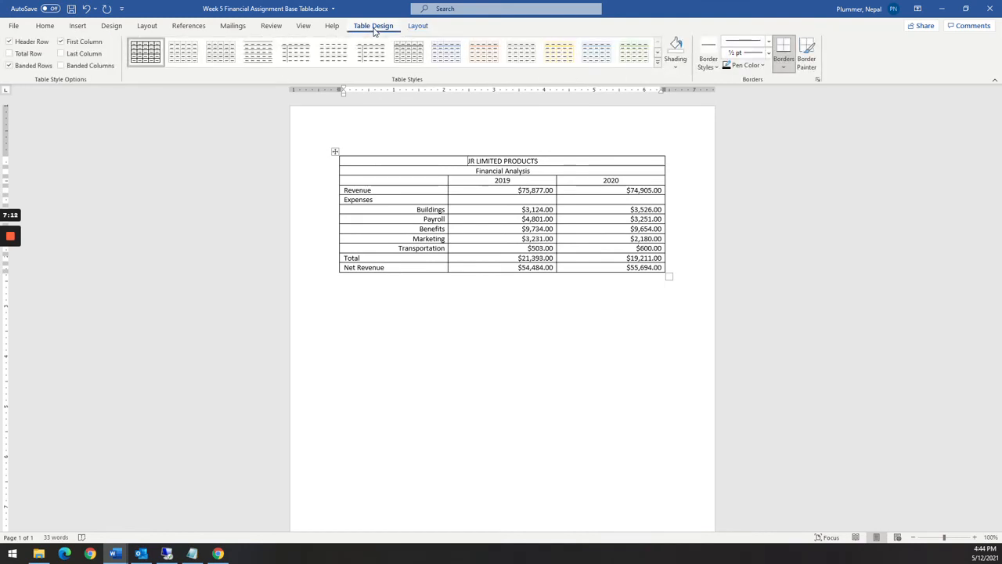
click(658, 69)
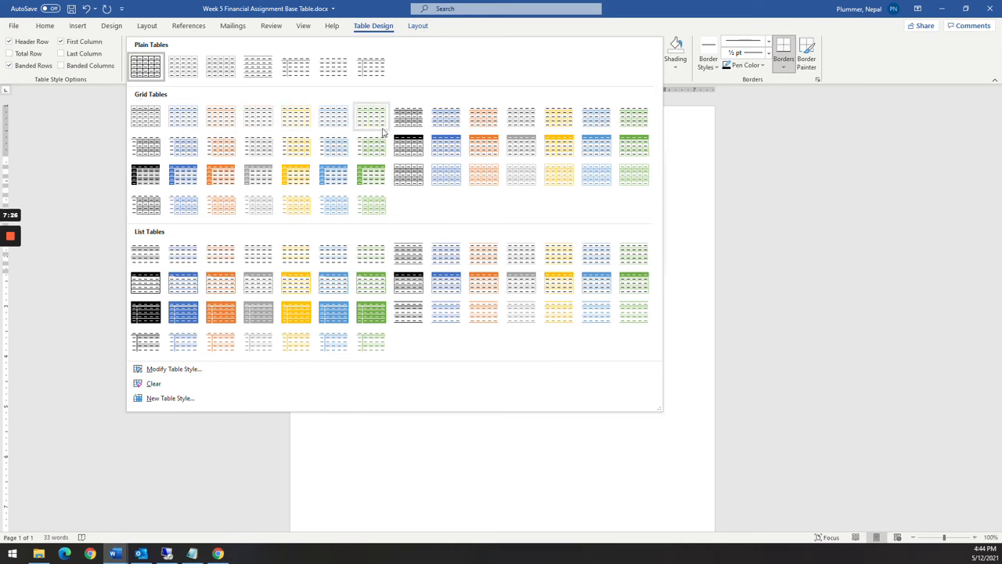
click(480, 150)
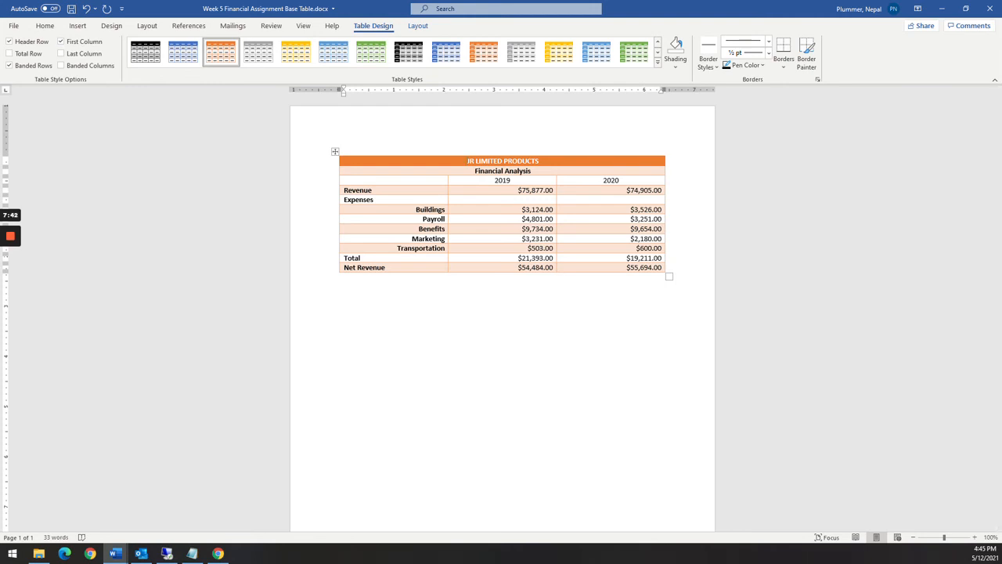
Compare the table with the assignment's sample and remove the bold from the Revenue, Expenses, Total and Net Revenue labels
click(218, 554)
drag(697, 56, 937, 108)
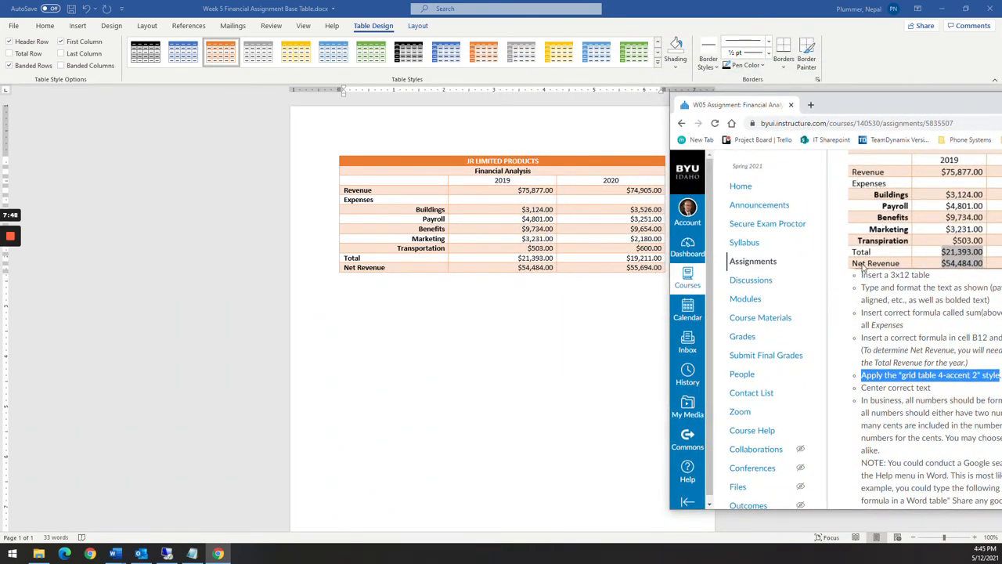
scroll(864, 267, up, 2)
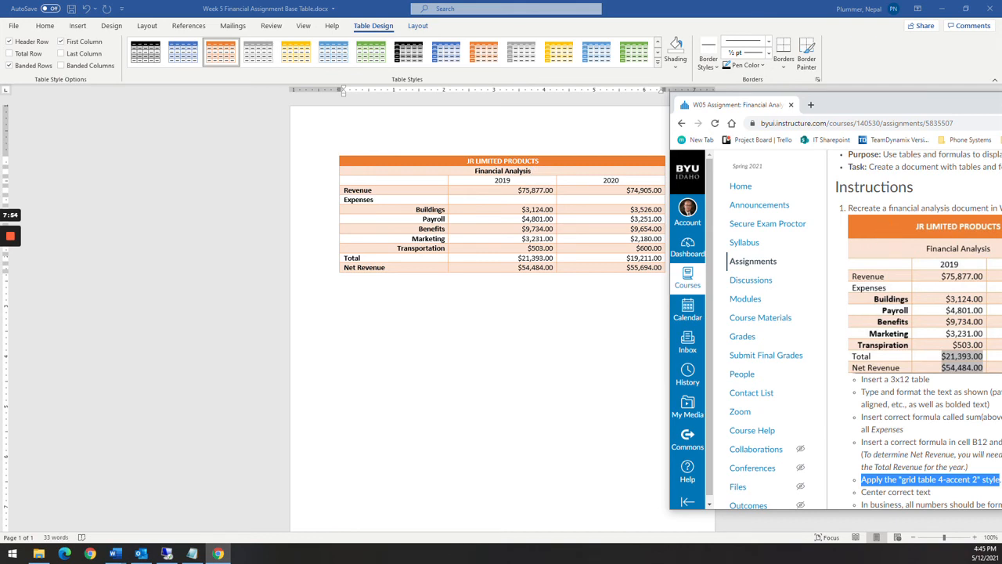
drag(862, 107, 1001, 110)
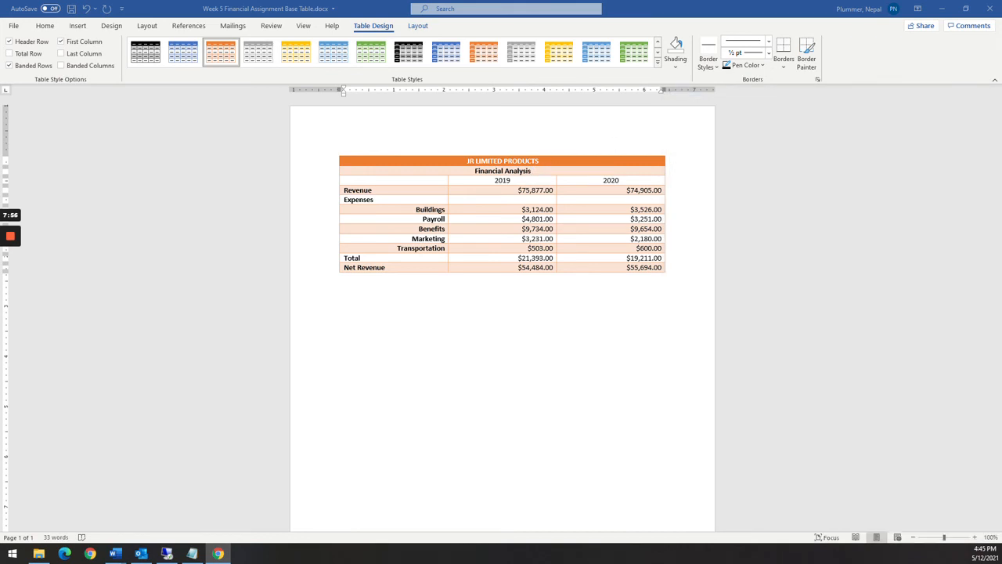
click(467, 161)
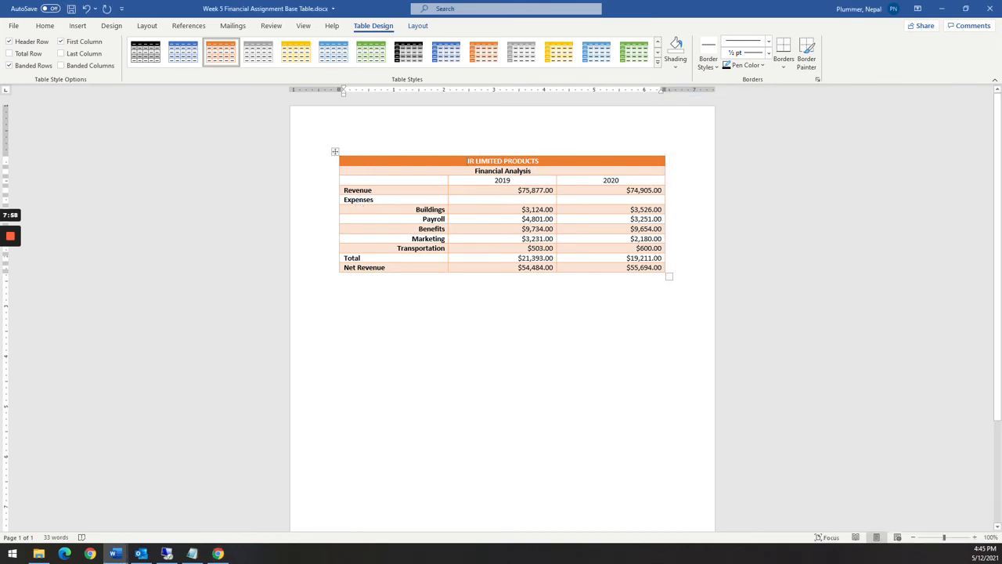
drag(357, 190, 368, 200)
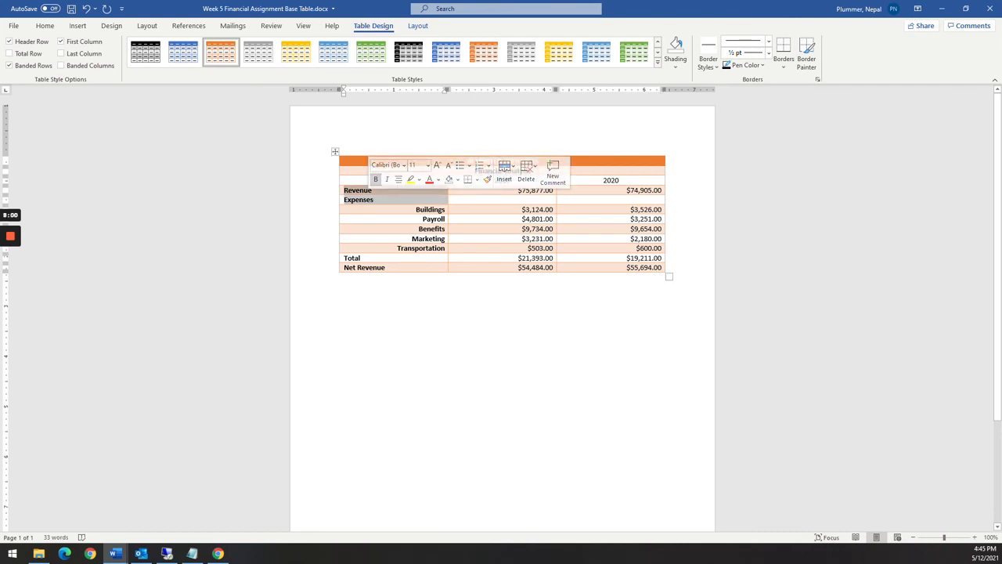
key(ctrl+b)
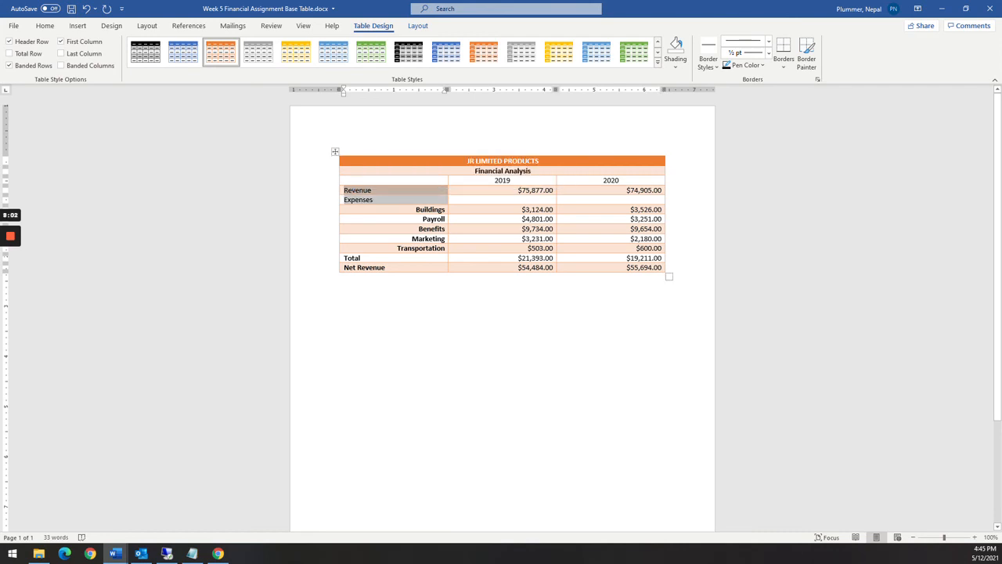
drag(352, 258, 368, 268)
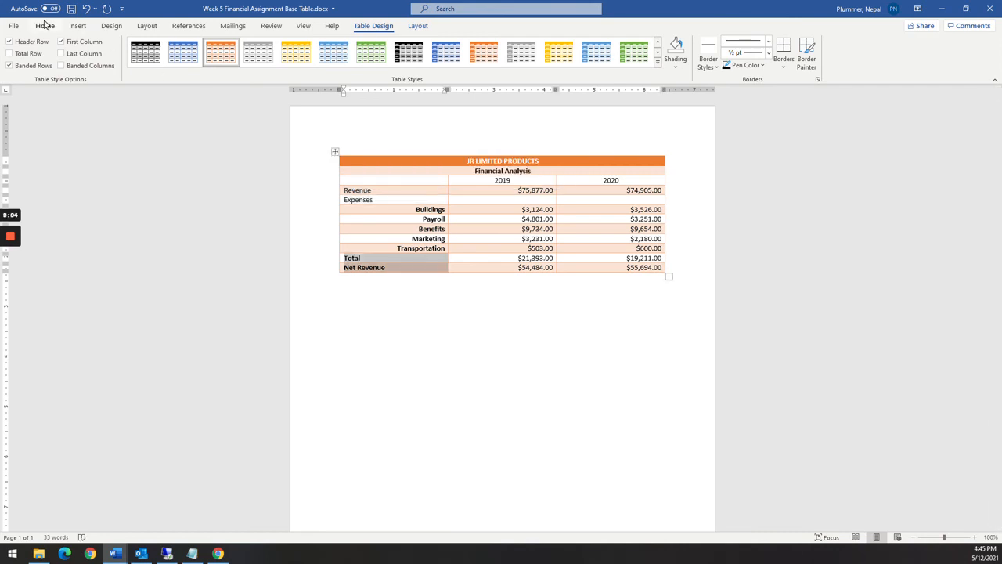
click(45, 26)
click(96, 64)
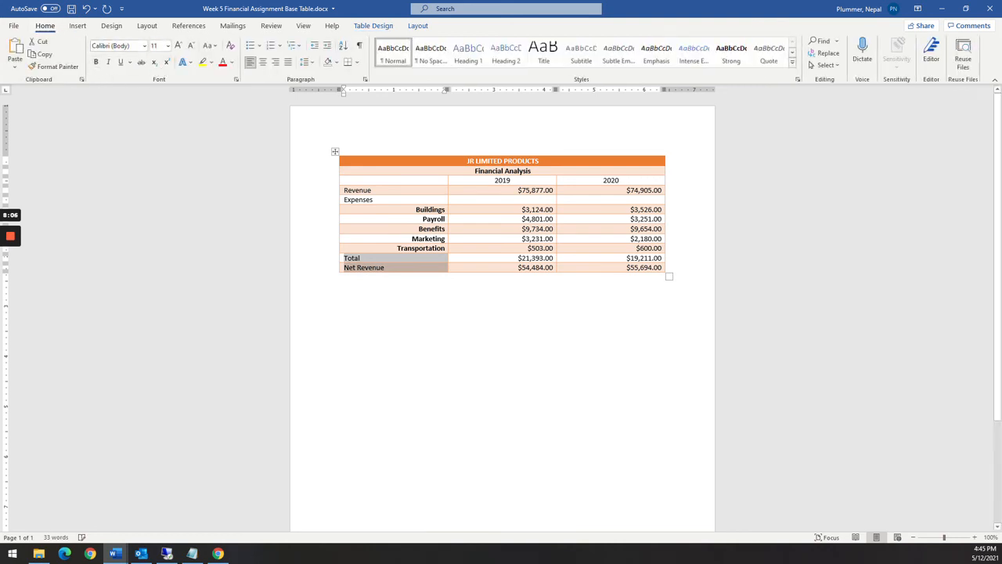
click(415, 313)
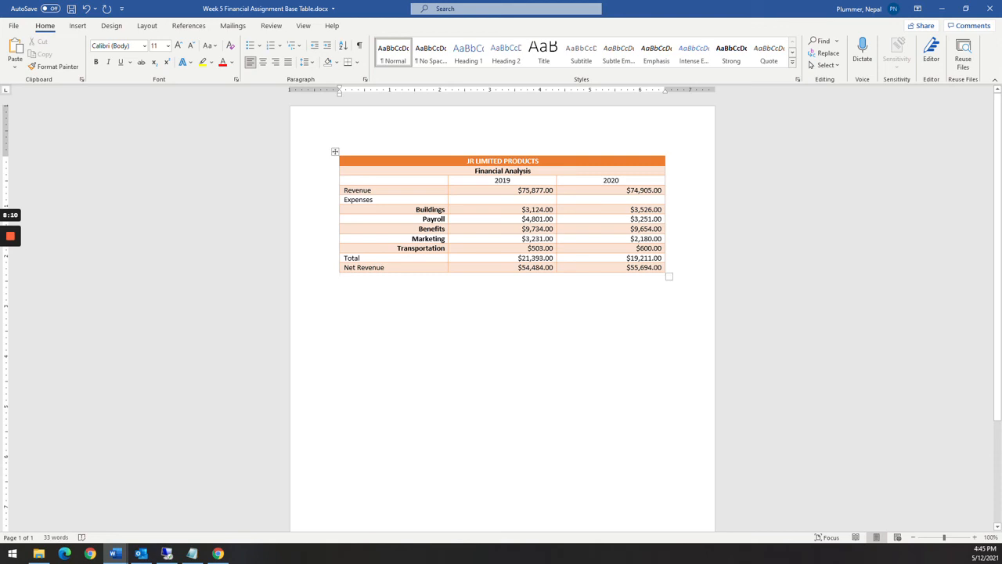
Narrow the table's three columns to fit their contents like the assignment's sample, about 3.75 inches wide overall
drag(1001, 59, 795, 73)
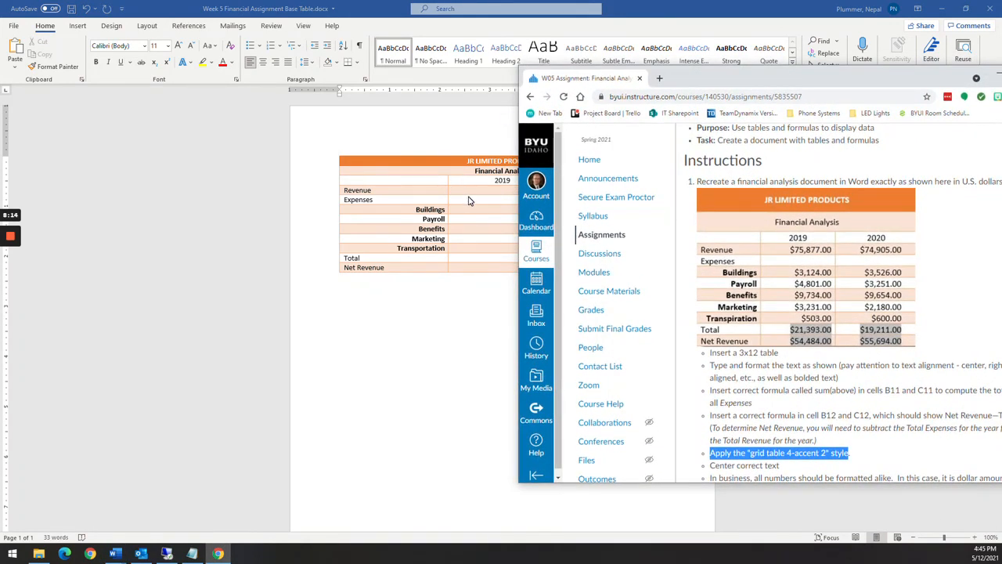
click(437, 304)
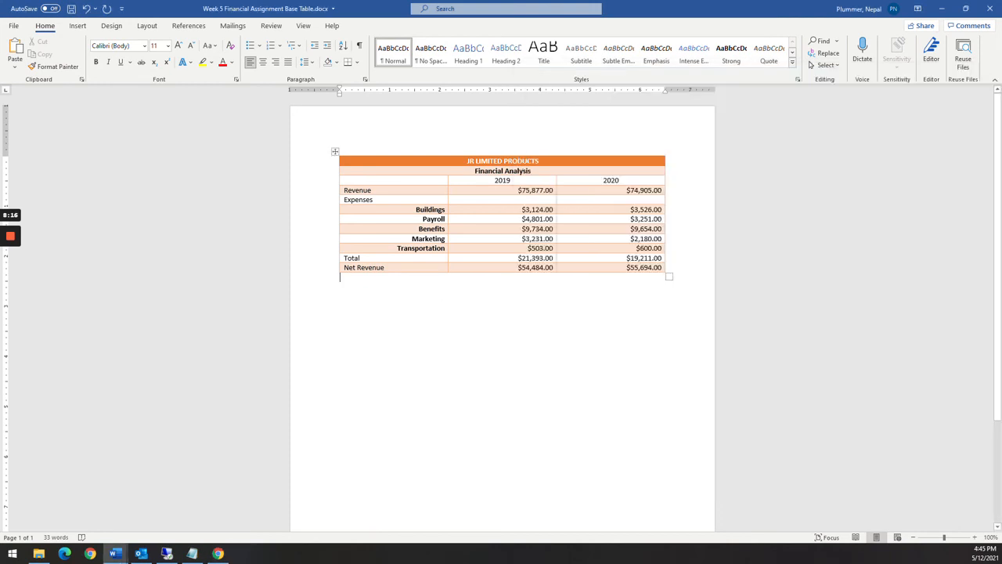
drag(448, 235, 405, 235)
drag(556, 235, 468, 235)
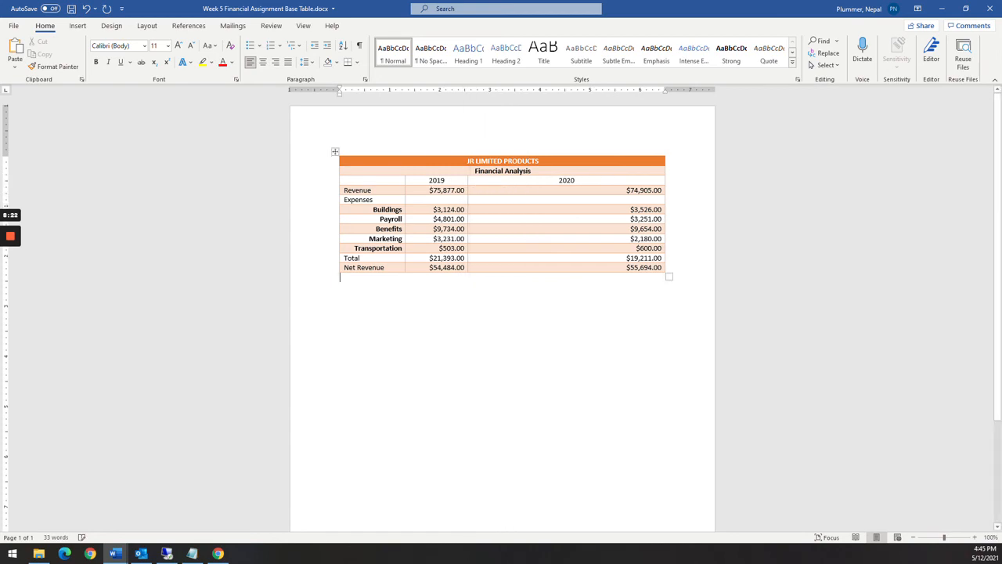
drag(665, 235, 527, 235)
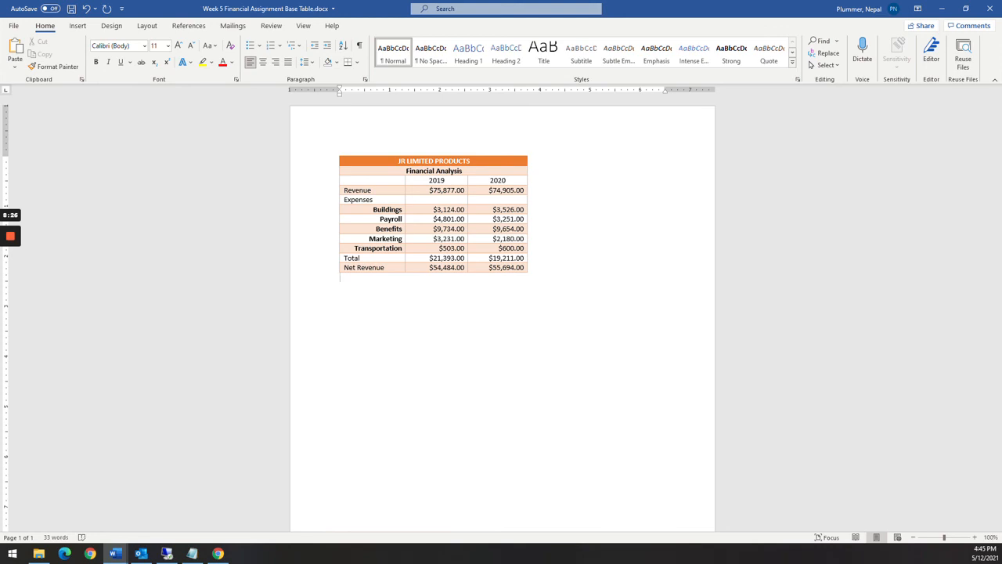
Increase the heights of the JR LIMITED PRODUCTS and Financial Analysis rows to about double, following the assignment's sample
click(219, 554)
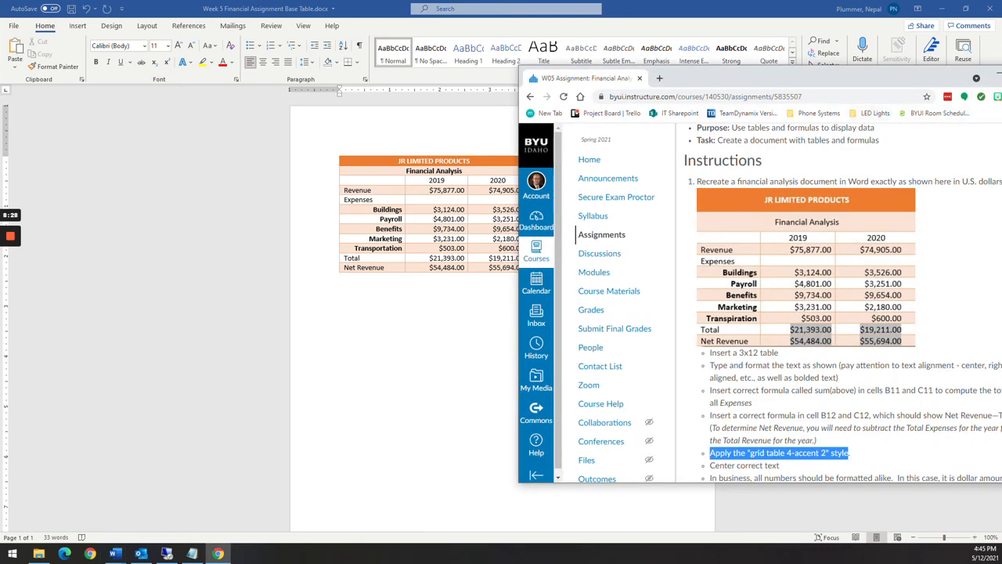
click(382, 176)
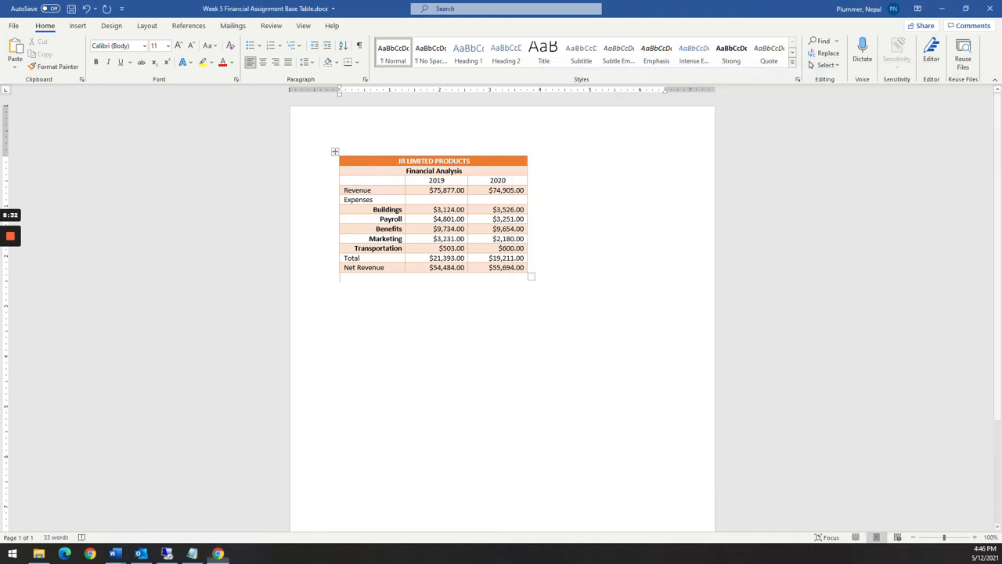
drag(382, 176, 382, 187)
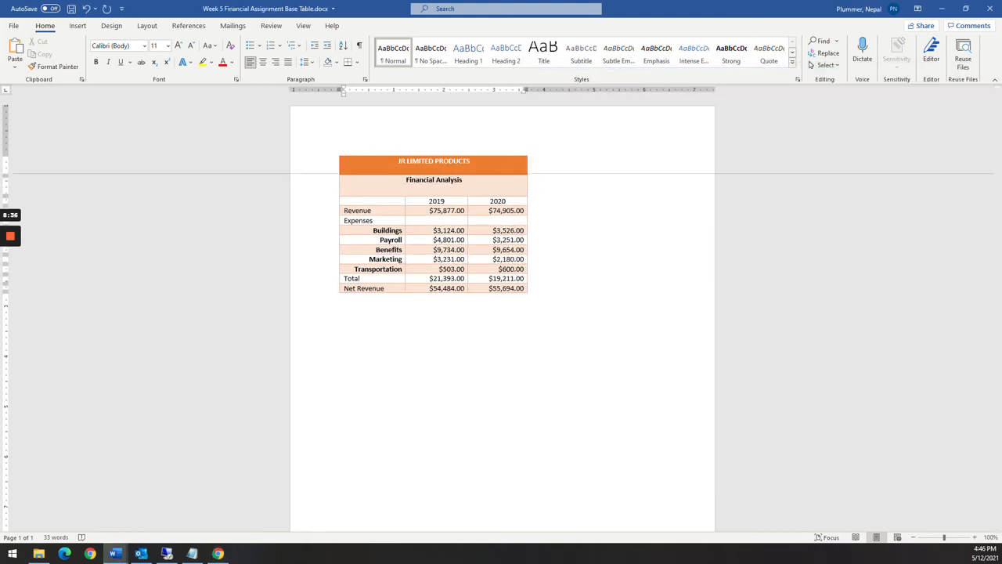
Check the sample's heading alignment and center the JR LIMITED PRODUCTS and Financial Analysis headings vertically and horizontally in their cells
key(alt+Tab)
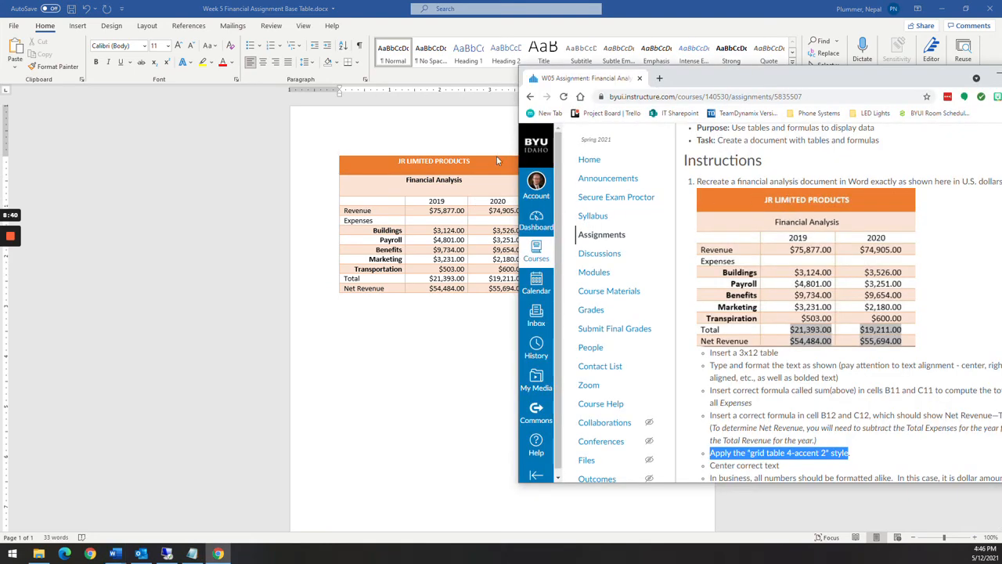
key(alt+Tab)
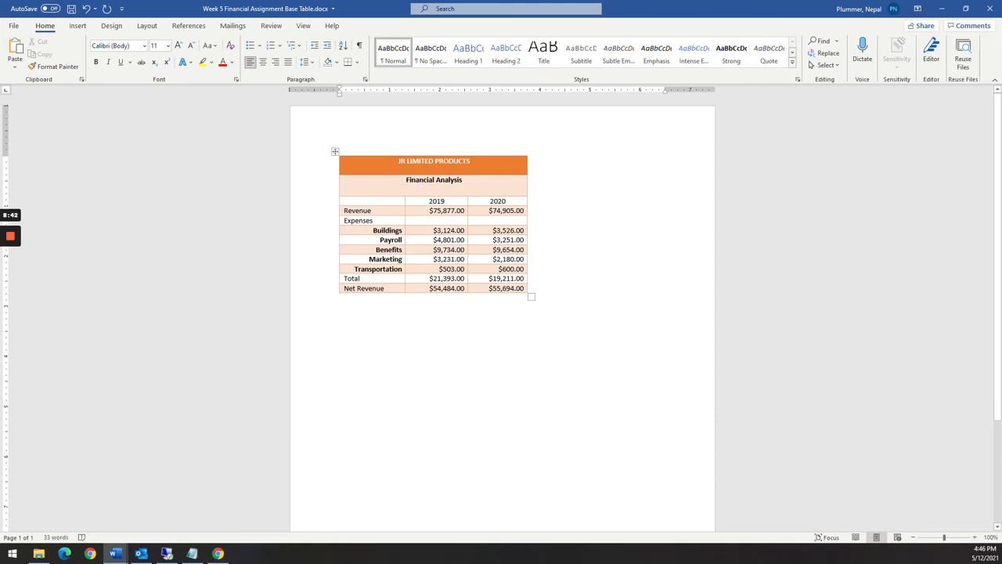
drag(399, 161, 448, 181)
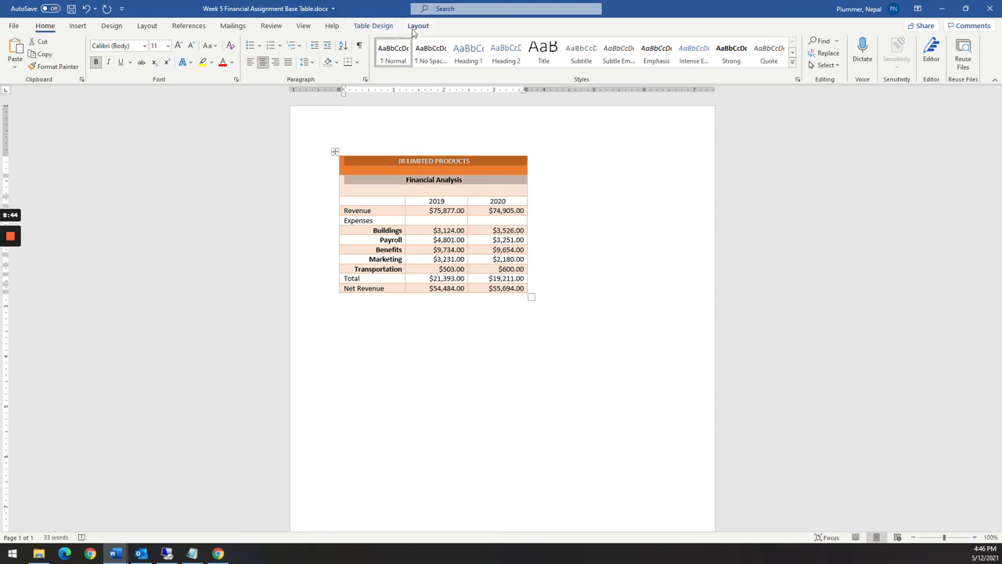
click(418, 27)
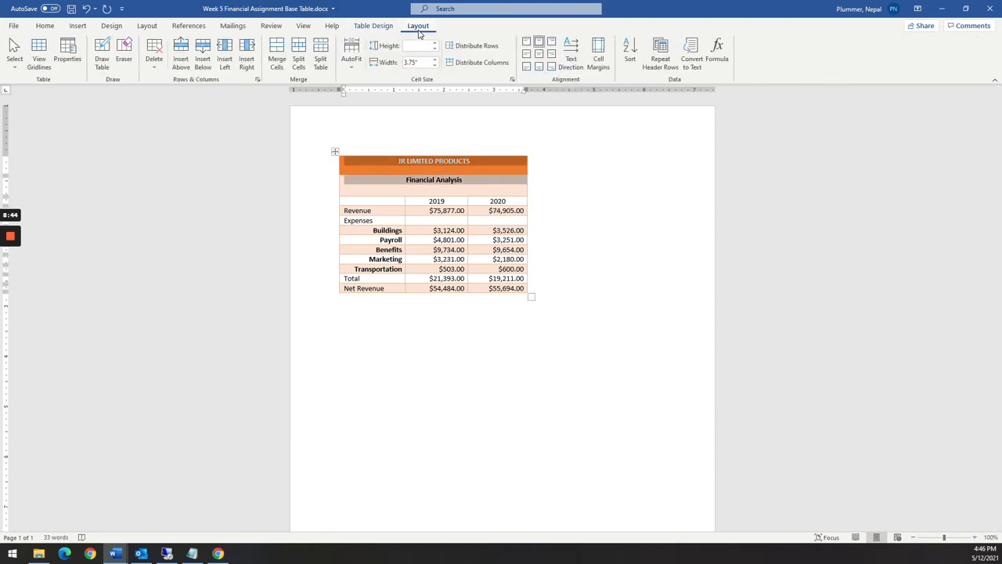
click(539, 54)
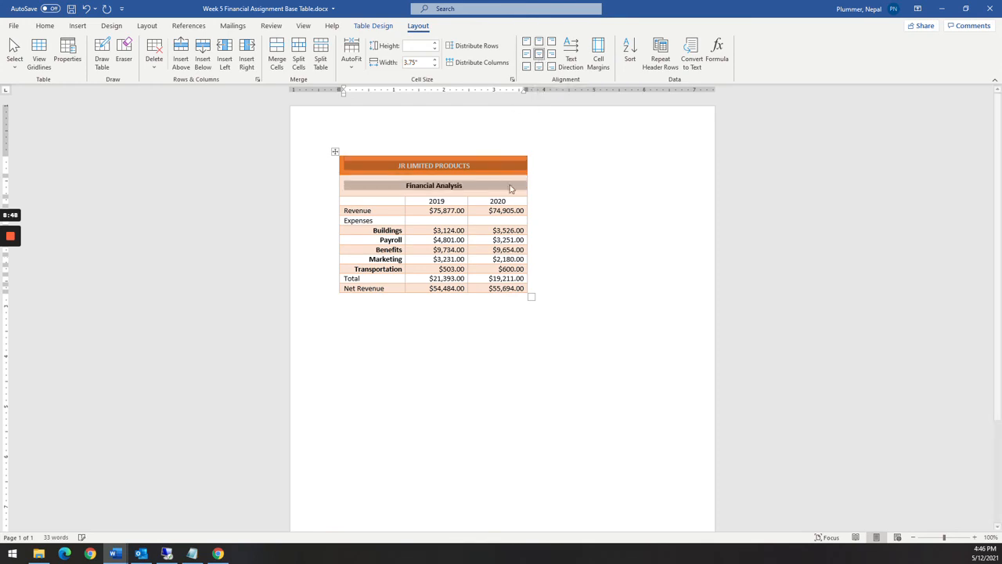
Compare the formatted table with the sample table in the assignment instructions in the browser
click(528, 230)
key(alt+Tab)
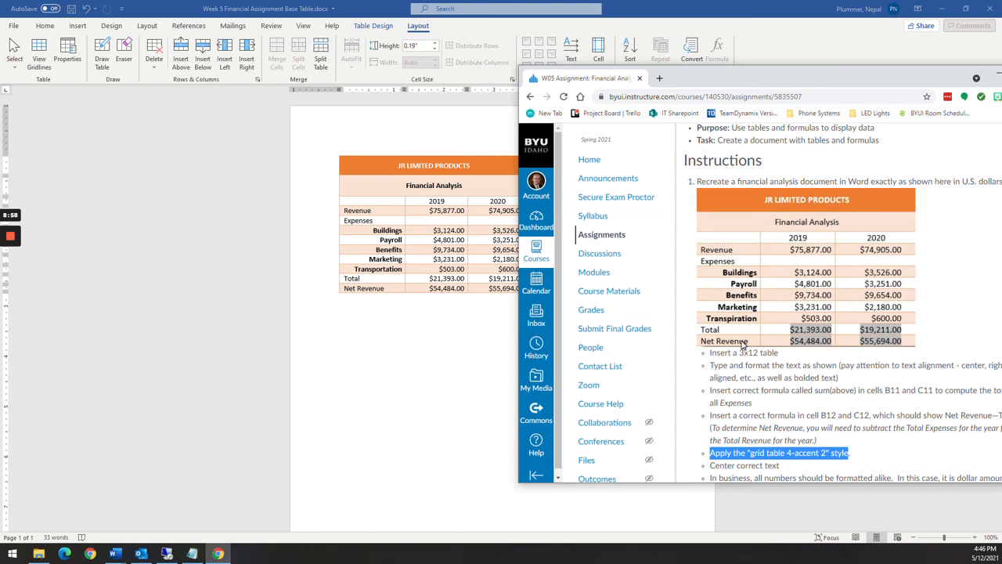
mouse_move(9, 241)
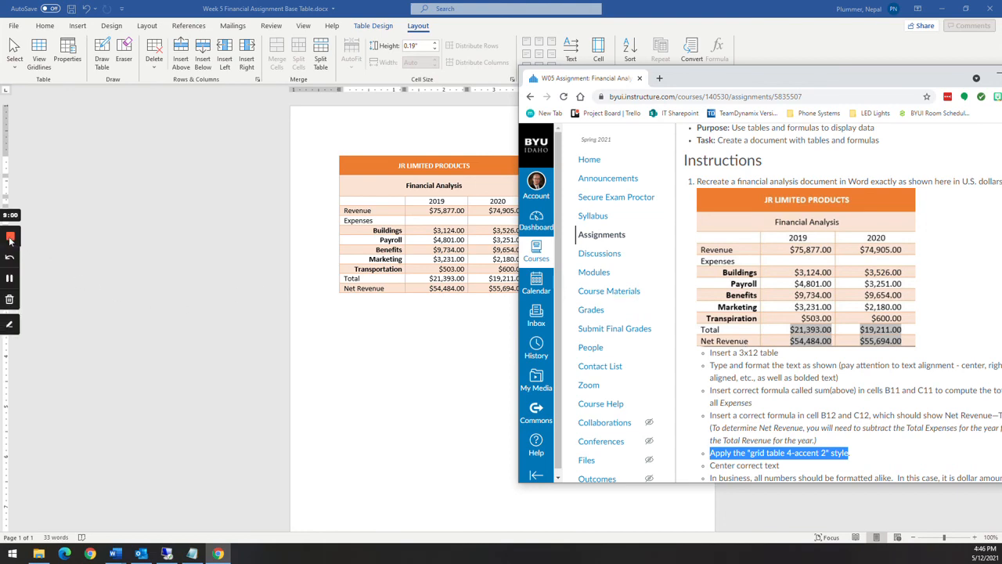